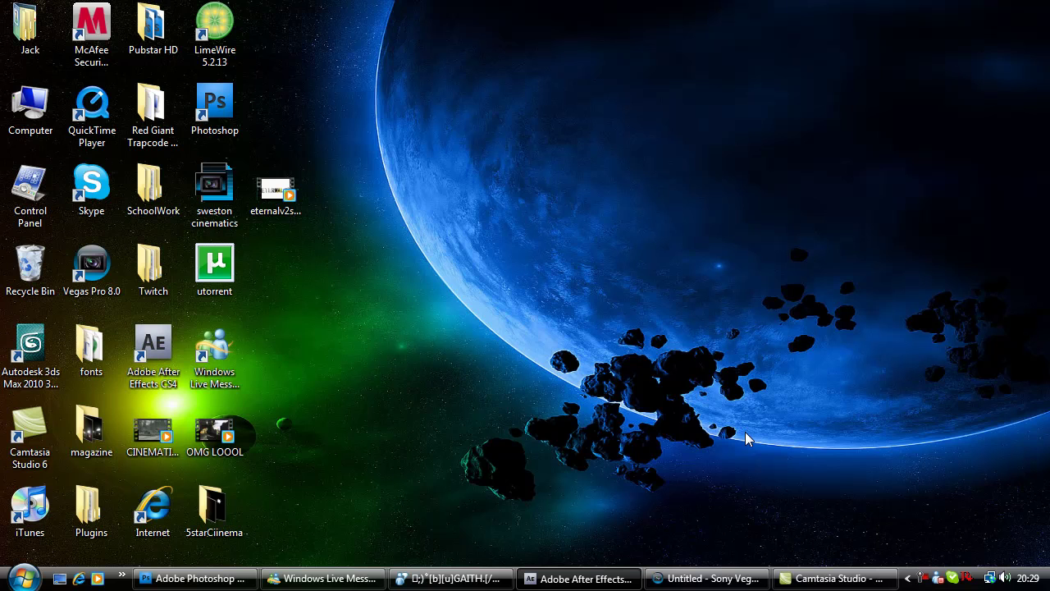
Restore the After Effects window from the taskbar, showing the untitled project with empty Comp 1
mouse_move(707, 579)
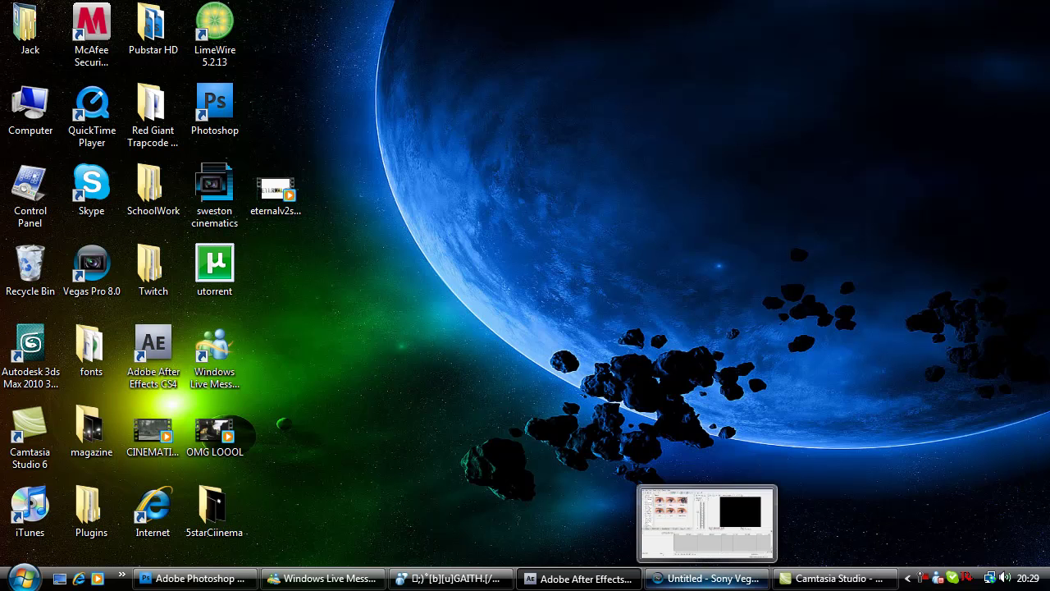
click(579, 578)
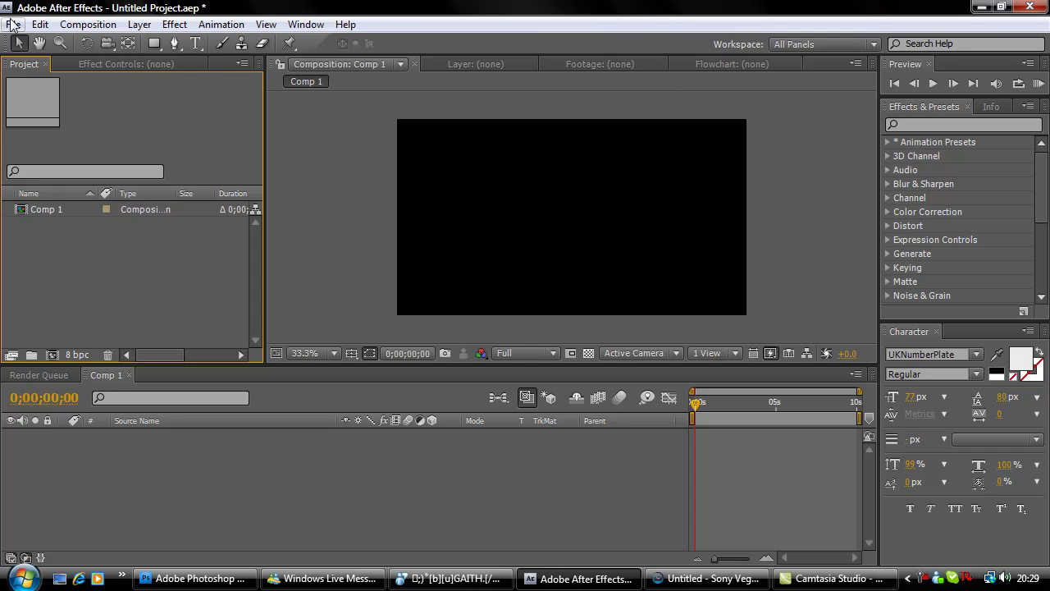
Create Comp 2 with the HDV/HDTV 720 29.97 preset, 1280×720 and 10 seconds long
click(88, 26)
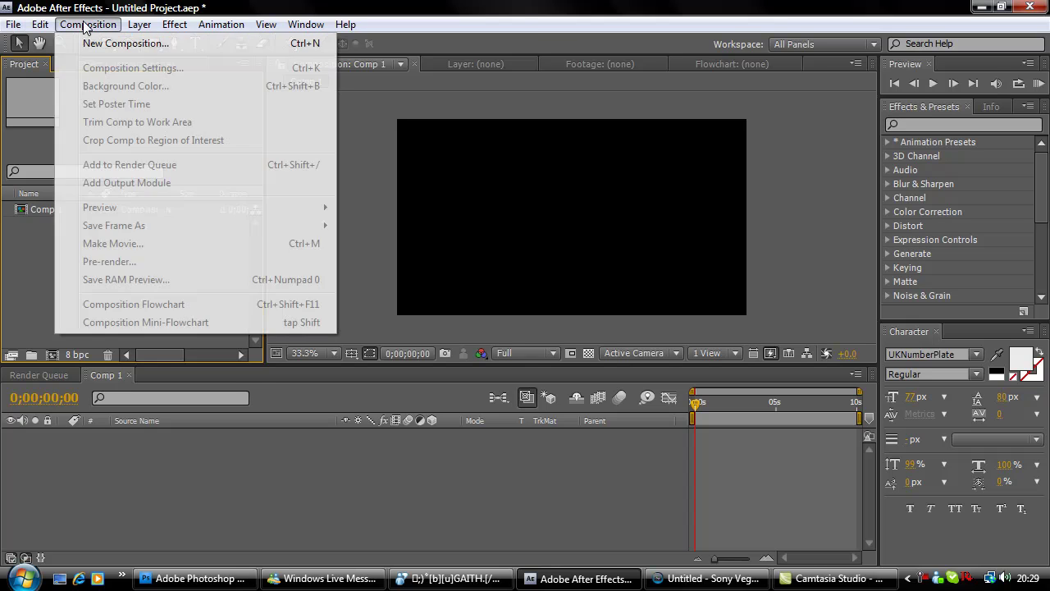
click(88, 42)
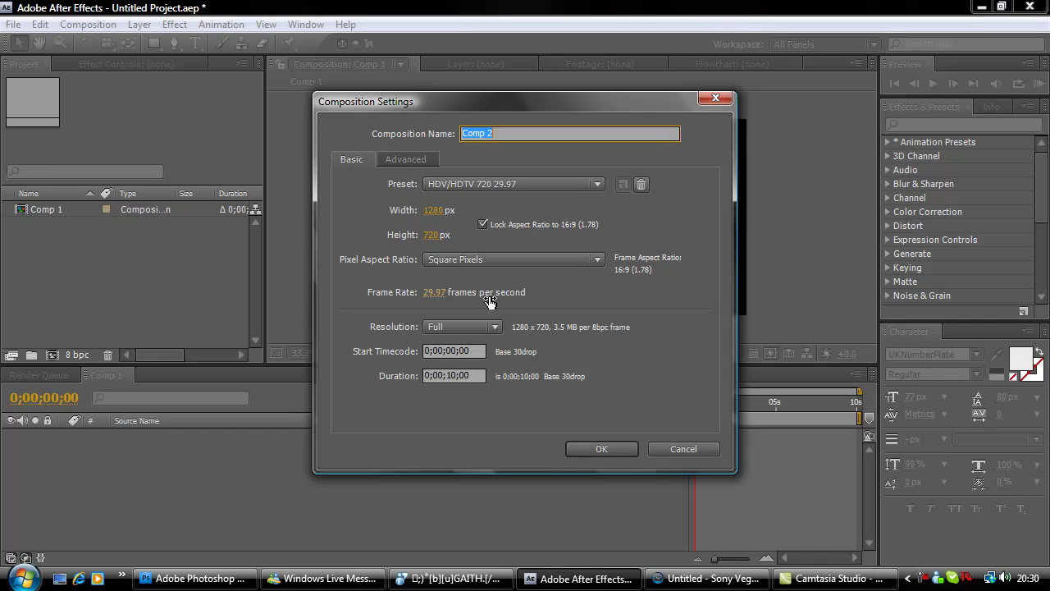
click(598, 448)
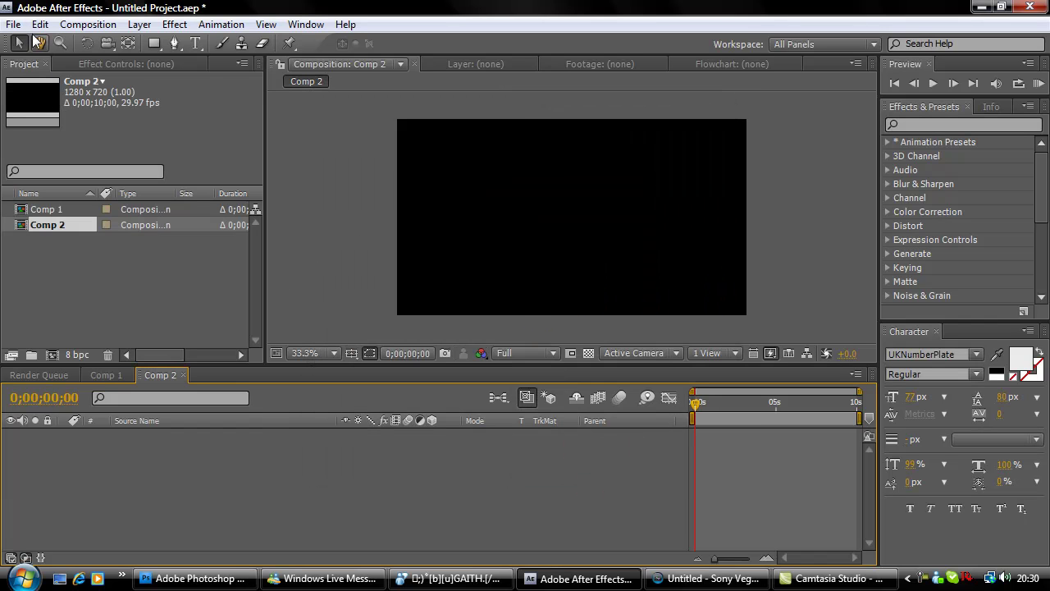
Import Creek.jpg from the Sample Pictures folder into the project
click(15, 25)
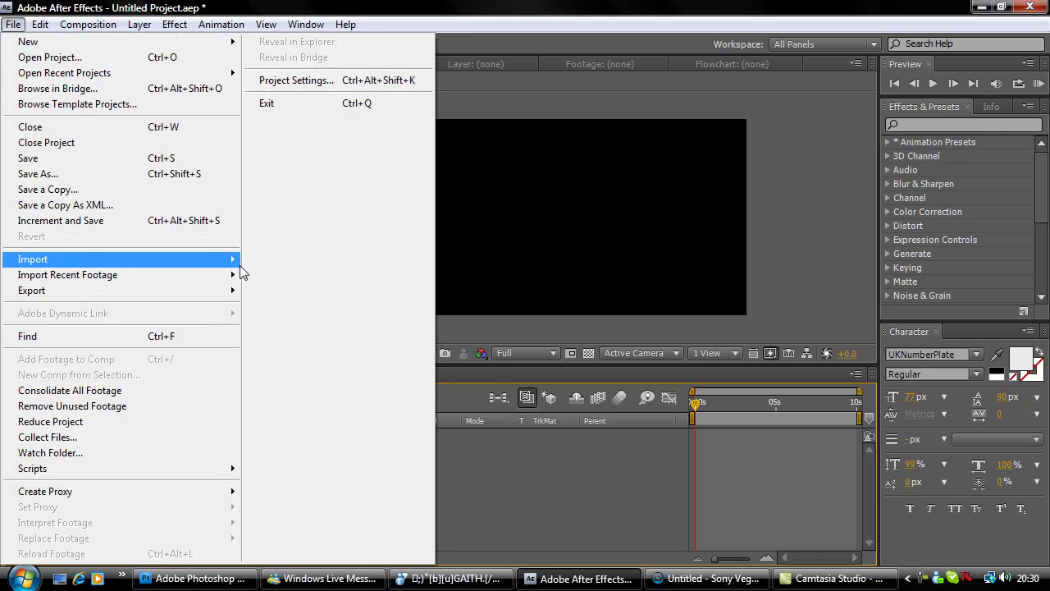
mouse_move(242, 263)
click(274, 261)
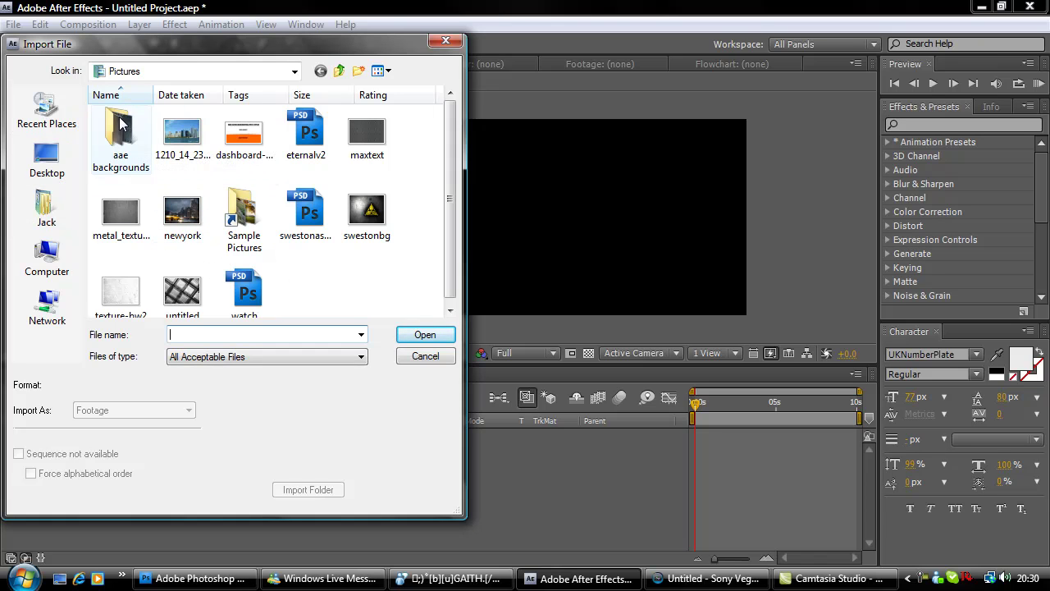
double_click(240, 234)
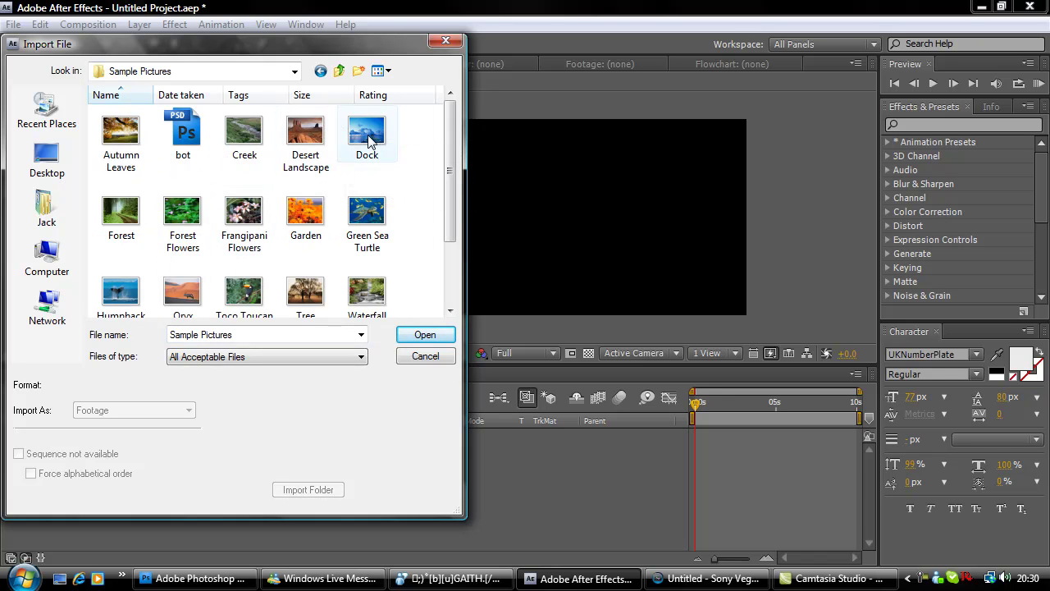
double_click(246, 137)
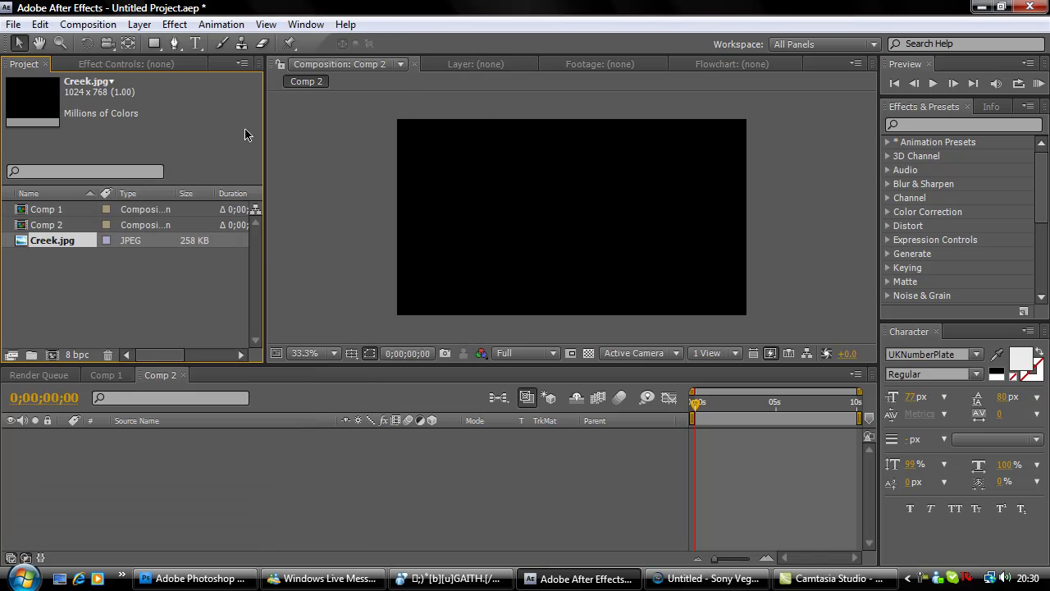
Add Creek.jpg to Comp 2, scale it down and move it to the upper left
drag(39, 248, 591, 227)
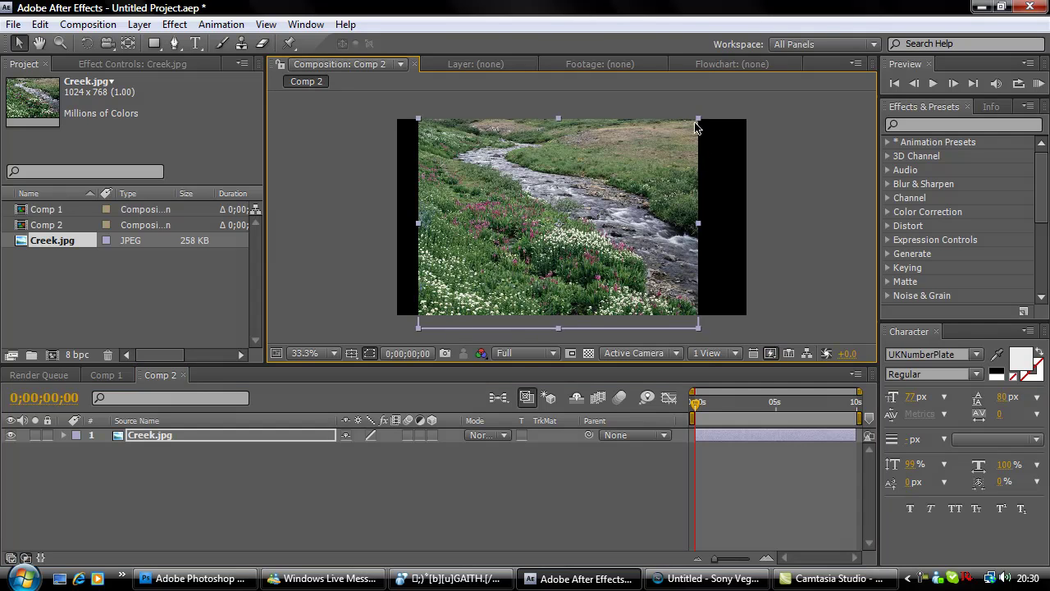
drag(699, 120, 638, 170)
drag(540, 255, 495, 219)
click(656, 228)
click(512, 196)
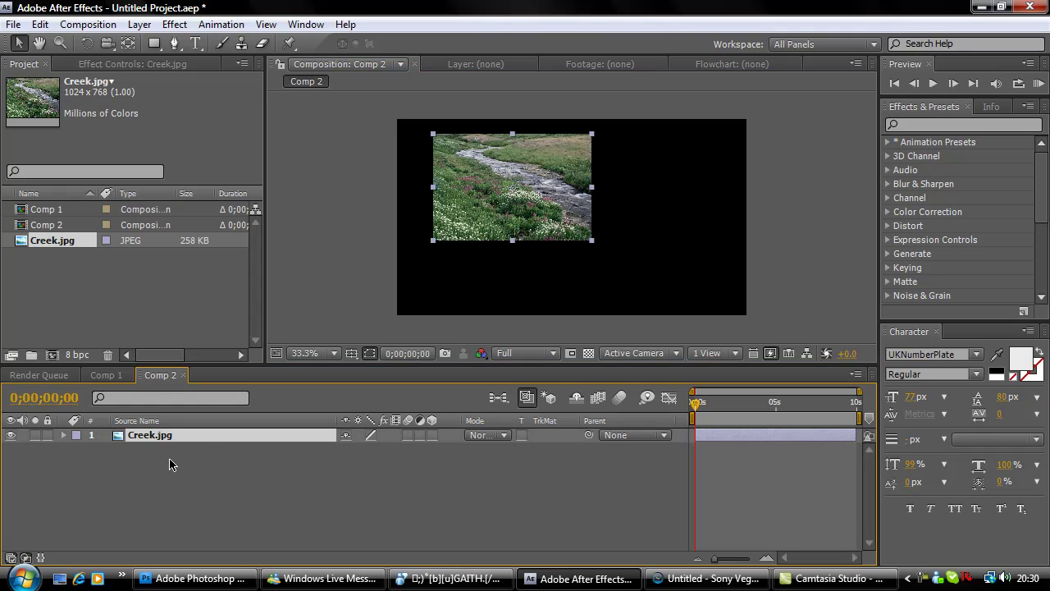
Duplicate the creek layer and rename the copy 'reflection'
key(ctrl+d)
right_click(149, 450)
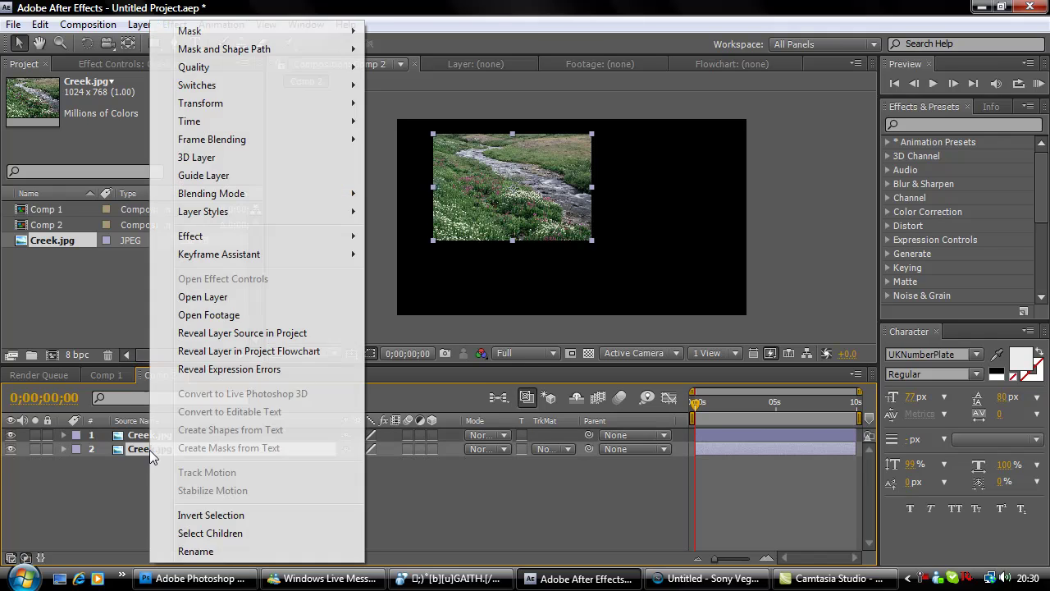
click(194, 551)
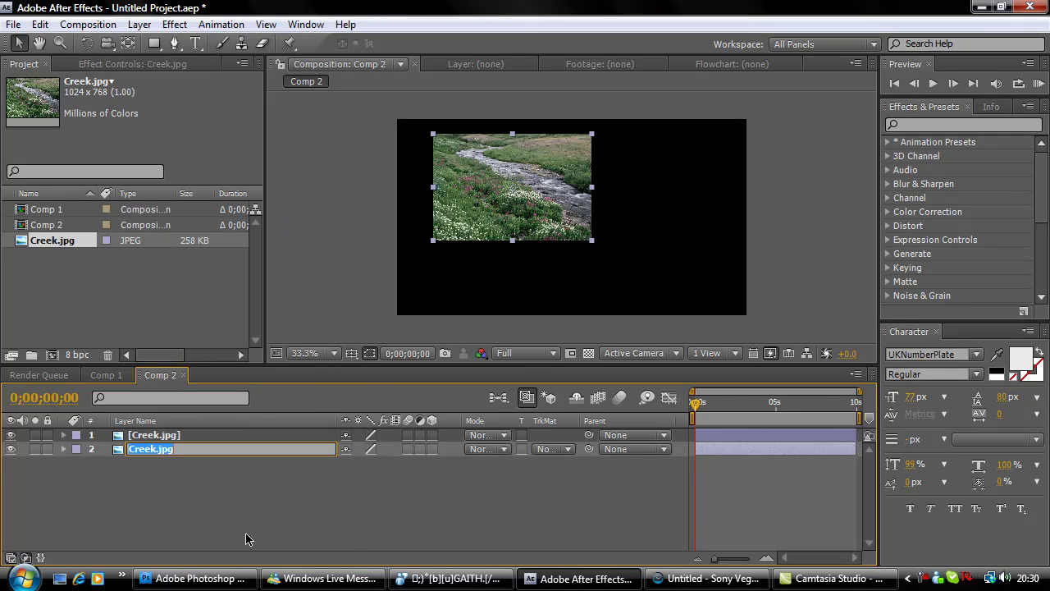
text(reflection)
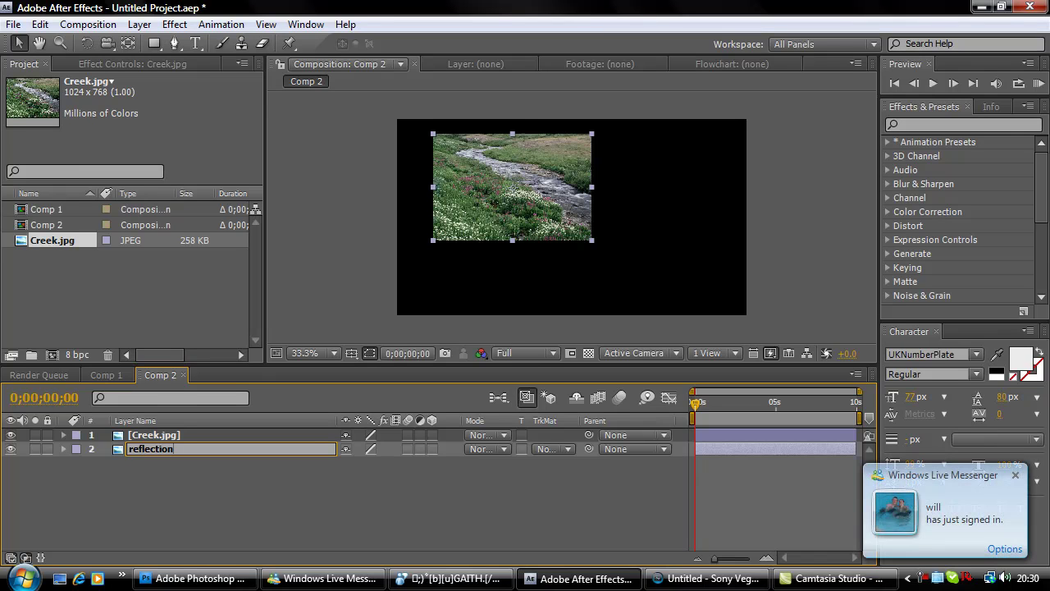
key(Return)
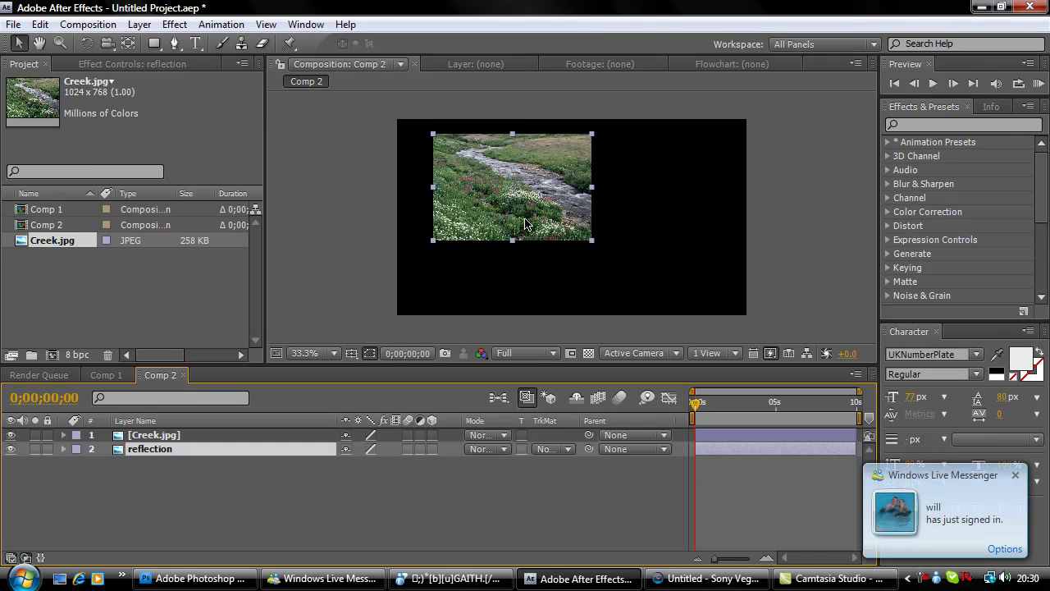
Reveal the reflection layer's Opacity property, leaving it at 100%
key(t)
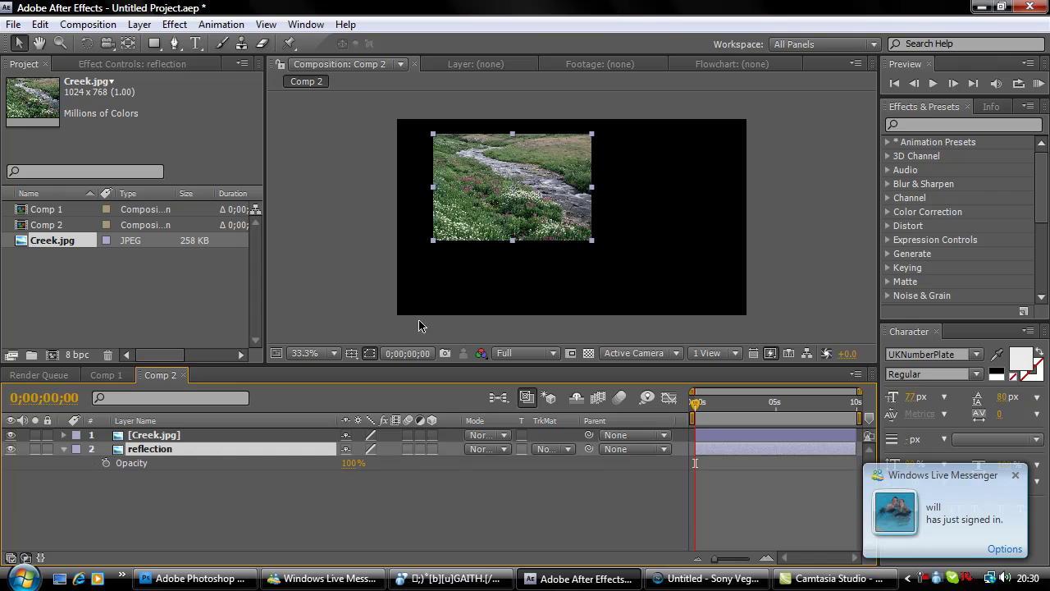
click(352, 464)
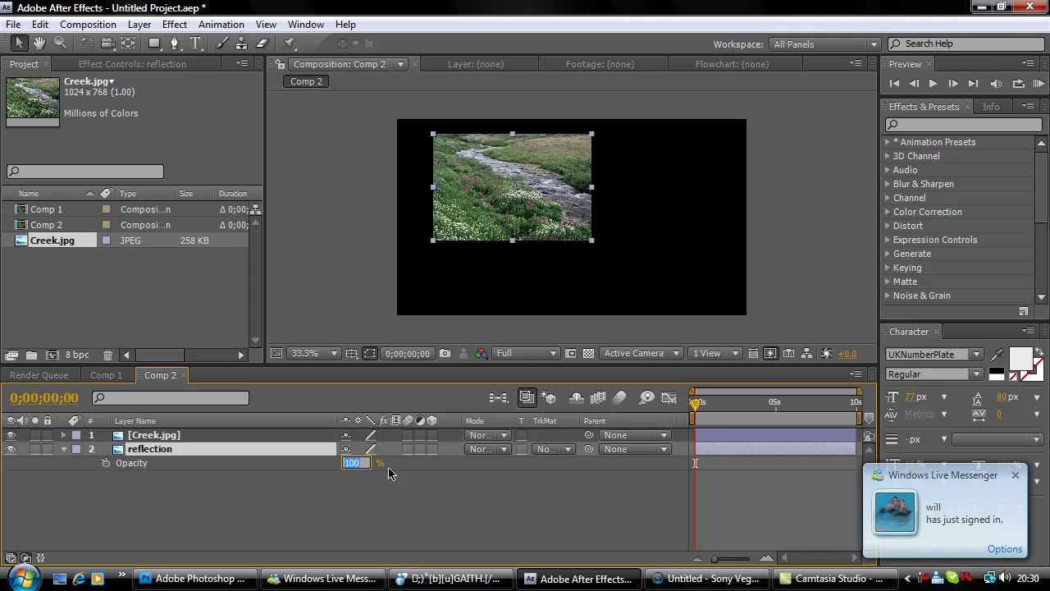
click(462, 514)
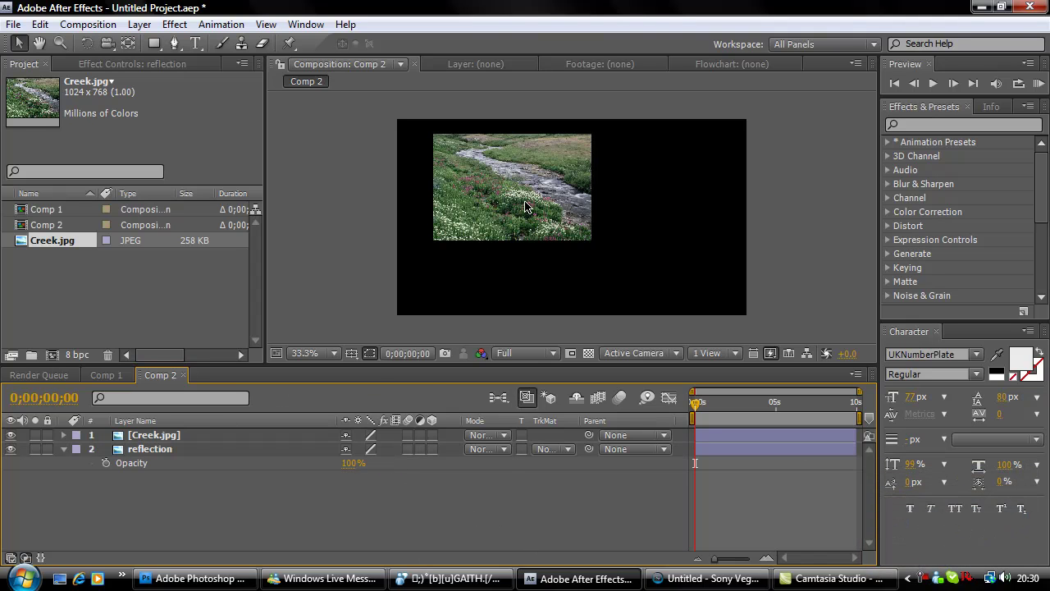
Flip the reflection layer vertically and move it just below the original creek image
click(162, 451)
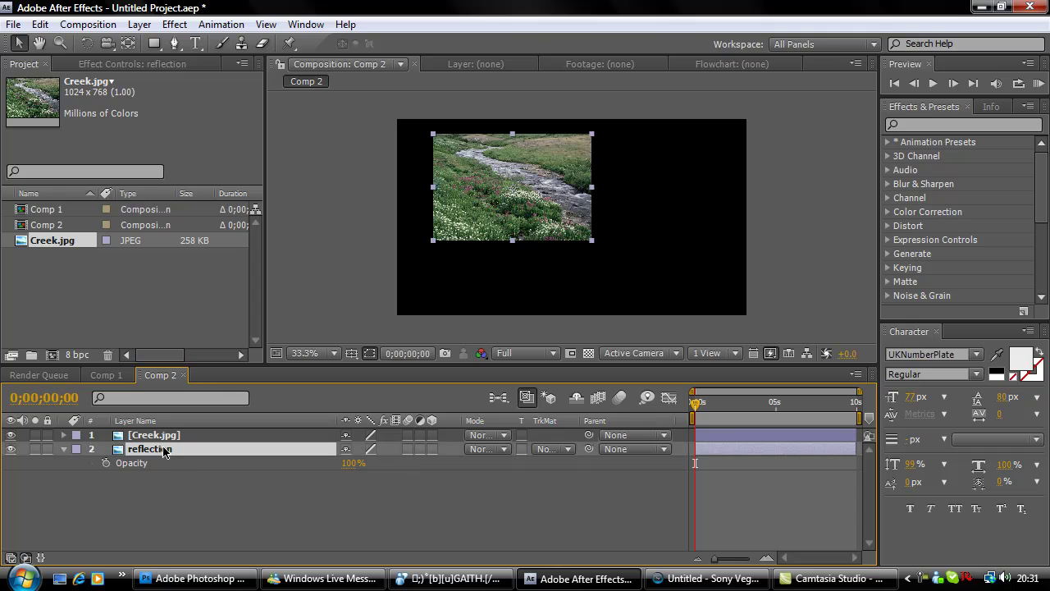
right_click(494, 179)
mouse_move(645, 88)
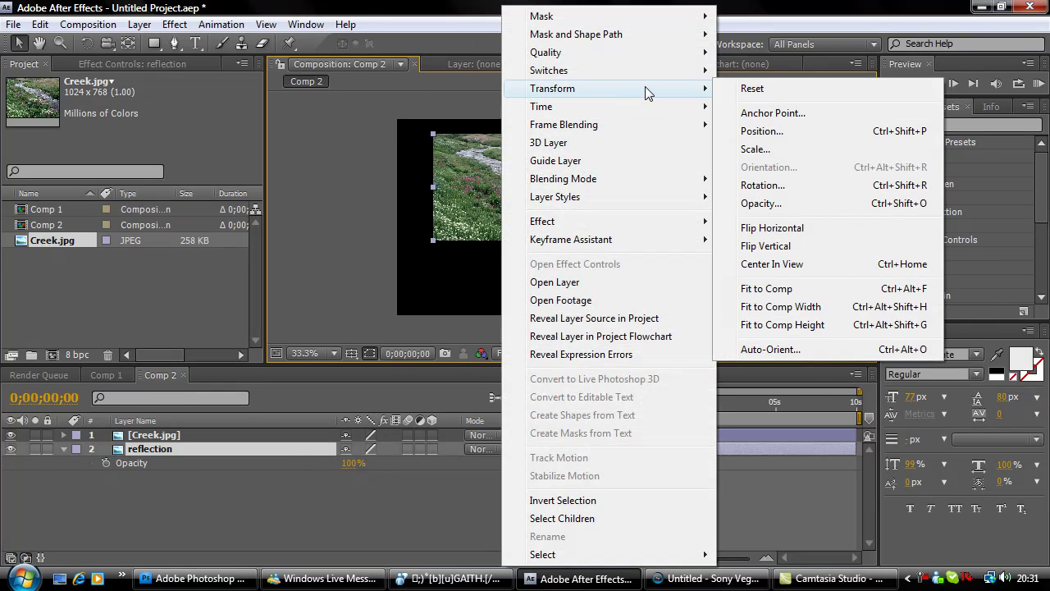
click(766, 246)
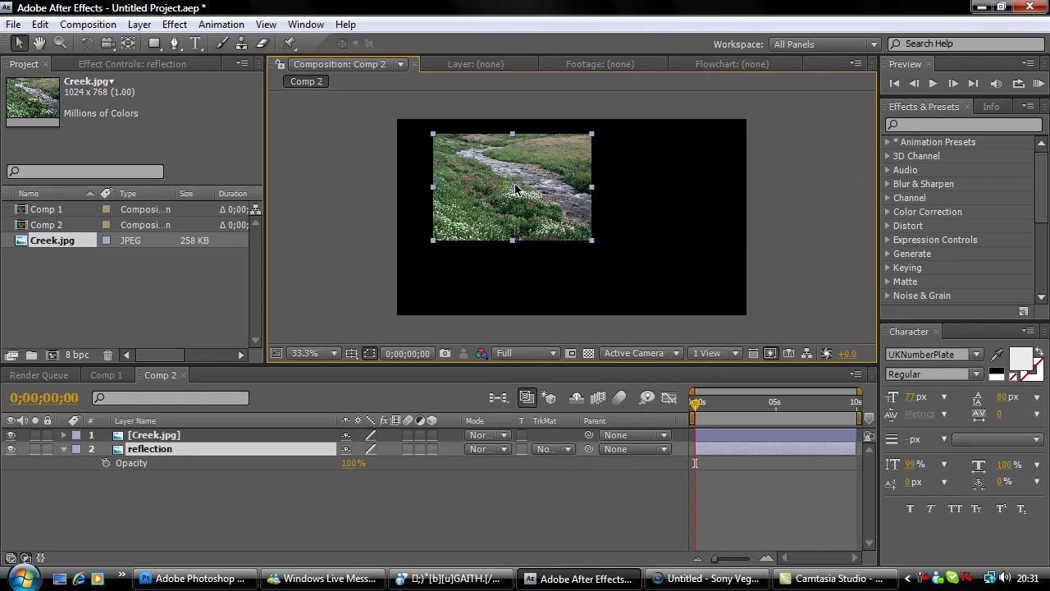
drag(515, 188, 527, 262)
click(657, 243)
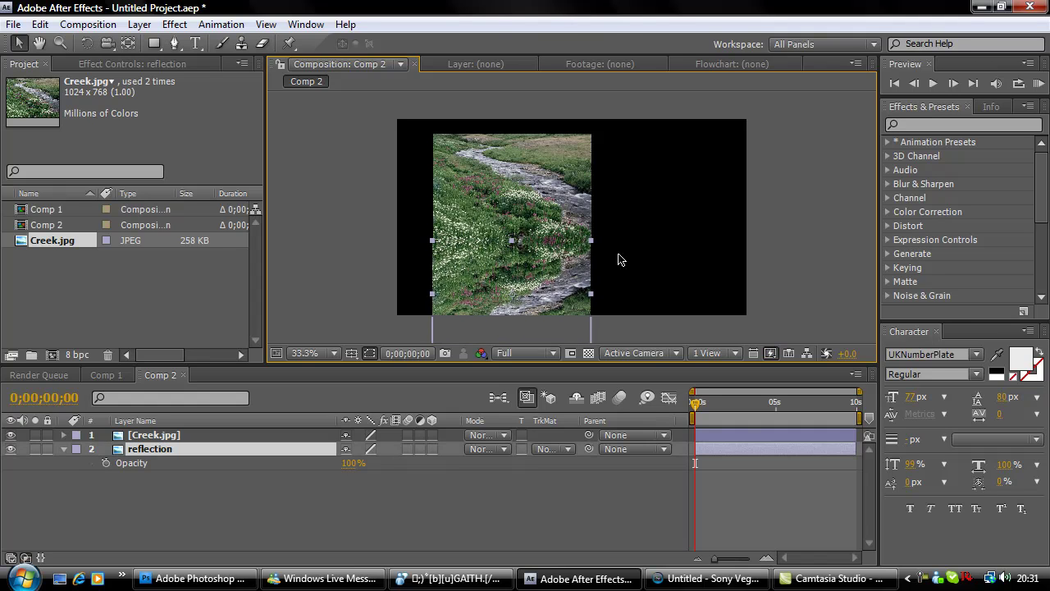
Lower the reflection layer's opacity to 43%
click(640, 256)
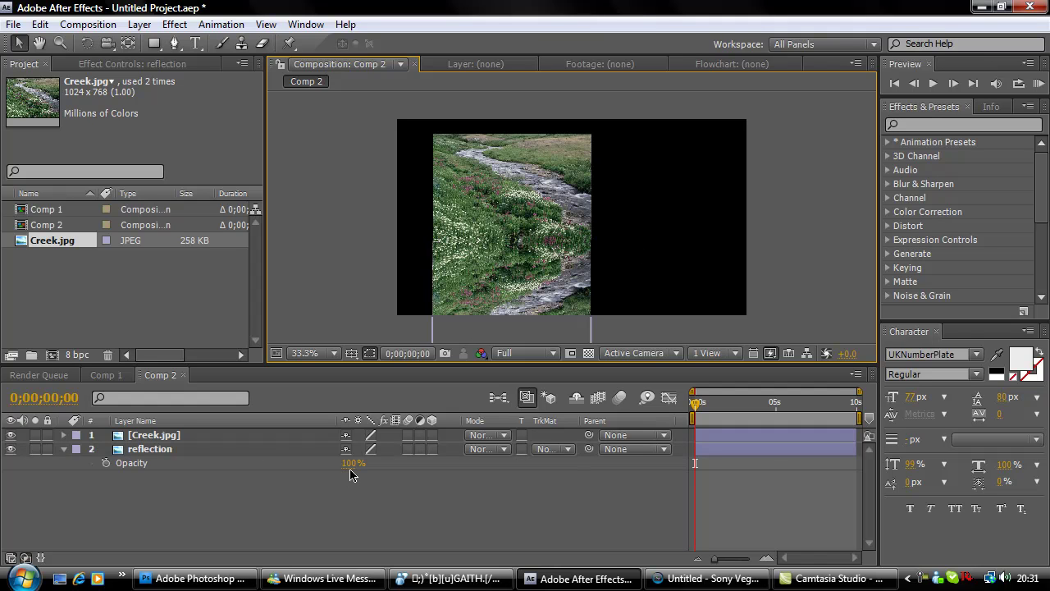
drag(349, 464, 317, 481)
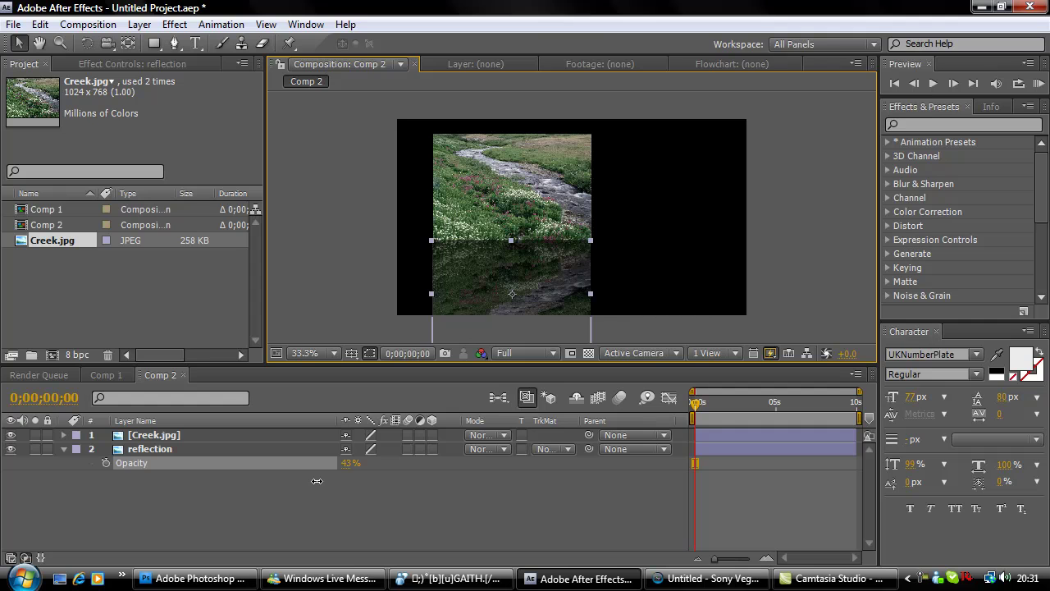
key(Return)
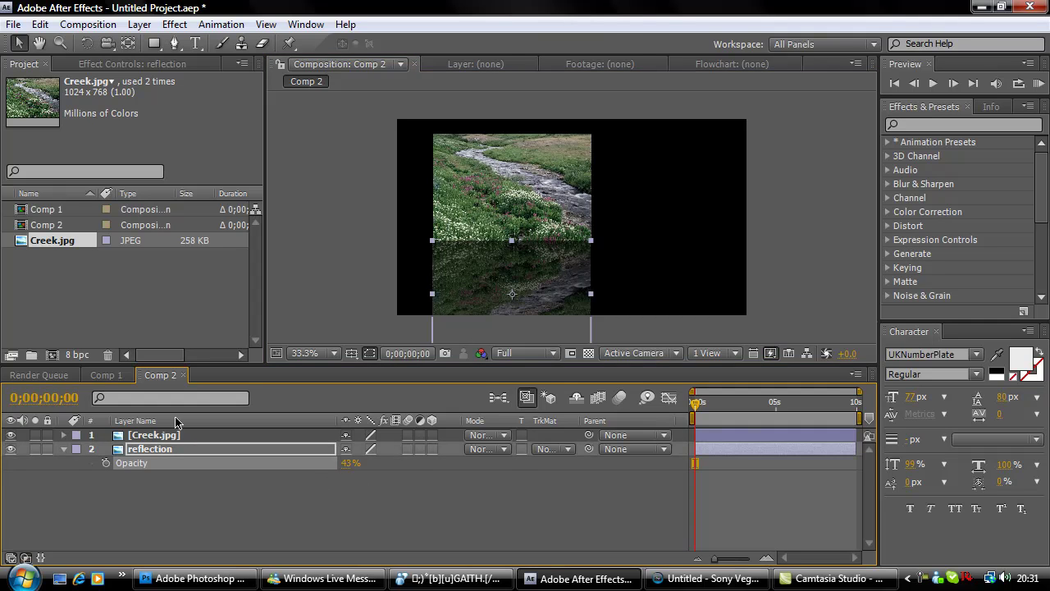
Make both creek layers 3D, parent reflection to Creek.jpg, and nudge Creek.jpg down-right
click(65, 450)
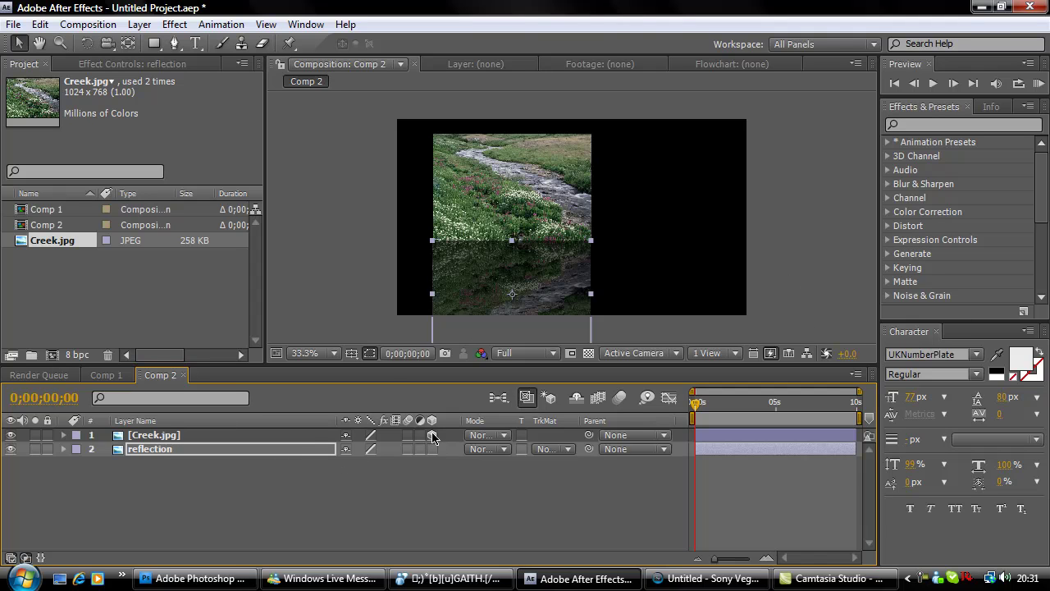
drag(432, 437, 432, 450)
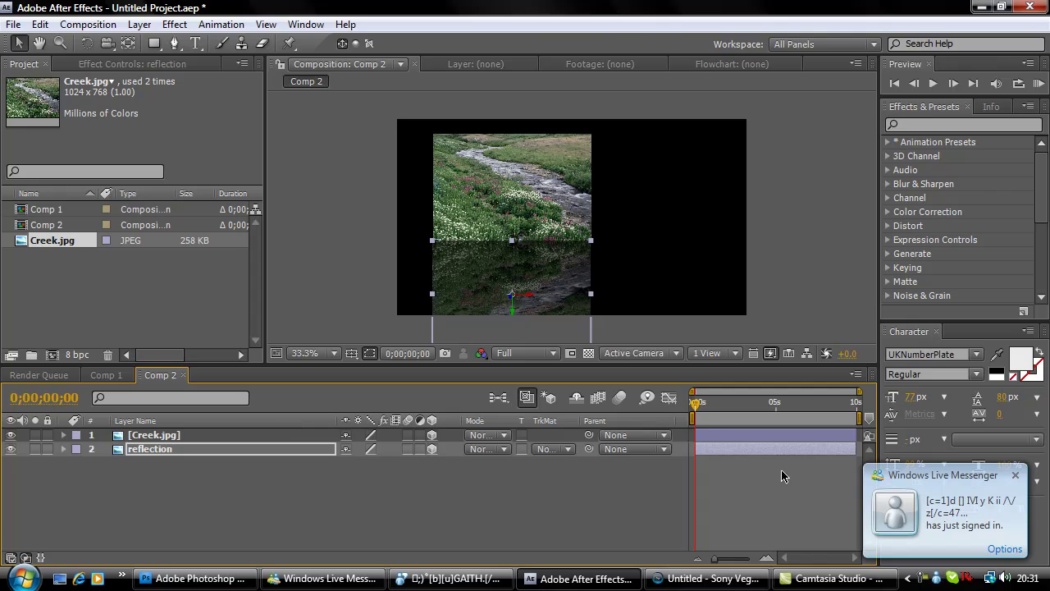
click(610, 449)
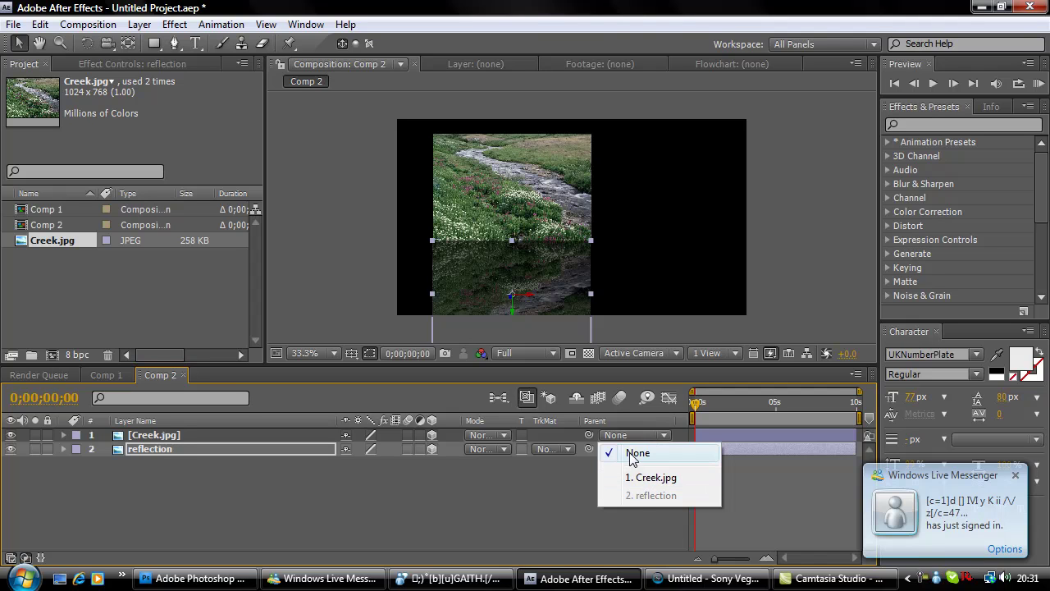
click(639, 478)
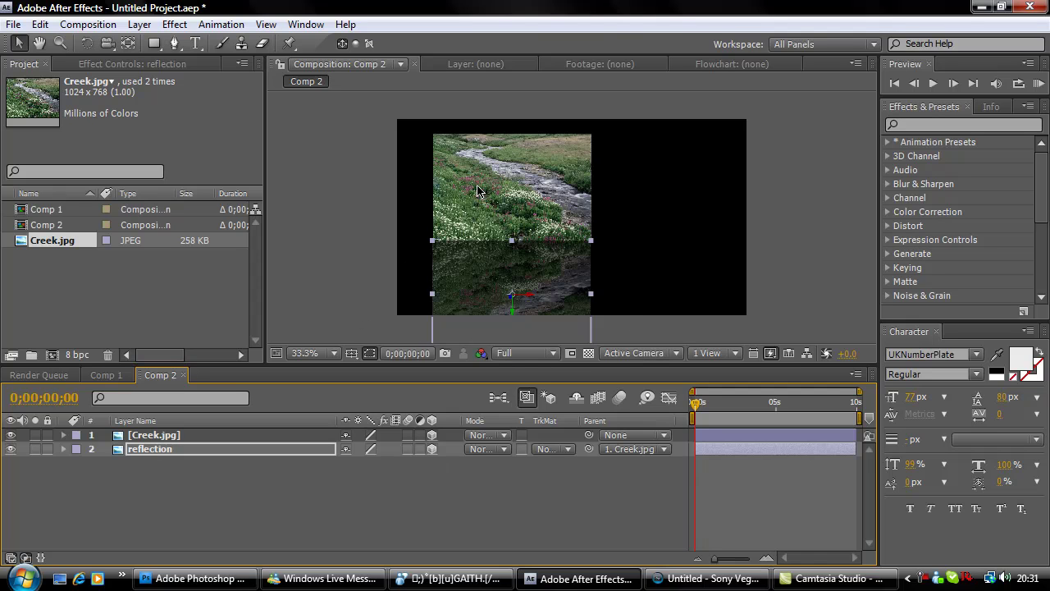
click(188, 435)
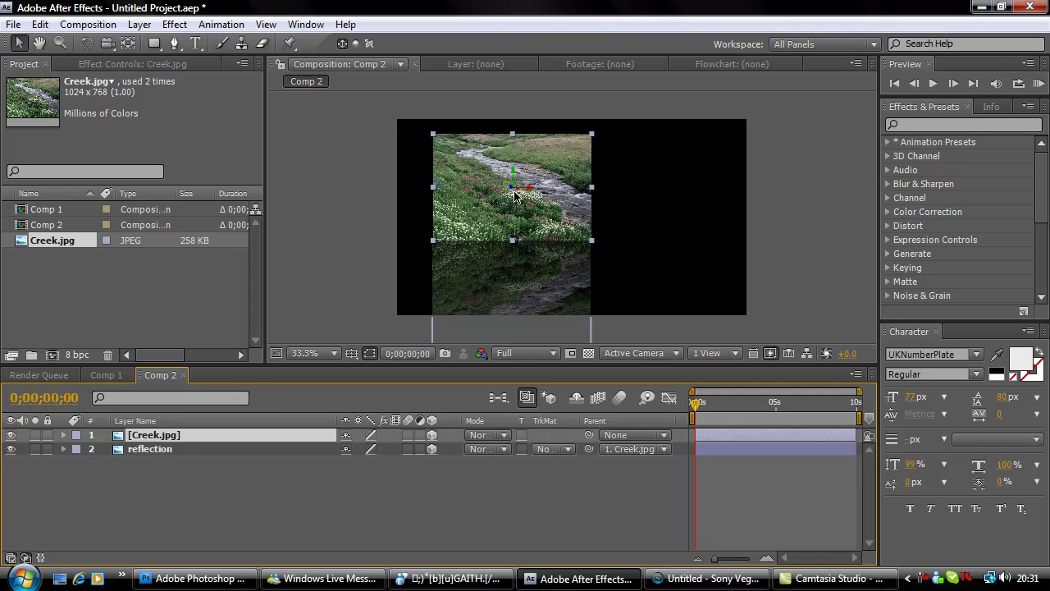
mouse_move(483, 198)
mouse_down()
mouse_move(496, 212)
mouse_move(474, 209)
mouse_move(487, 197)
mouse_move(492, 207)
mouse_up()
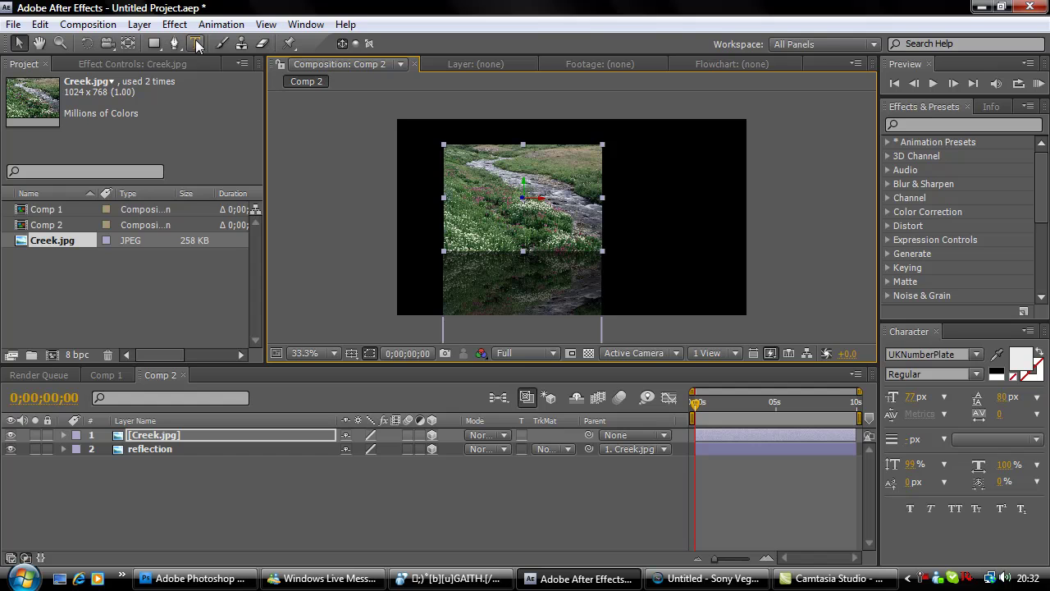
Add a 35mm camera named Camera 1 to Comp 2 via Layer > New > Camera
click(140, 25)
mouse_move(174, 24)
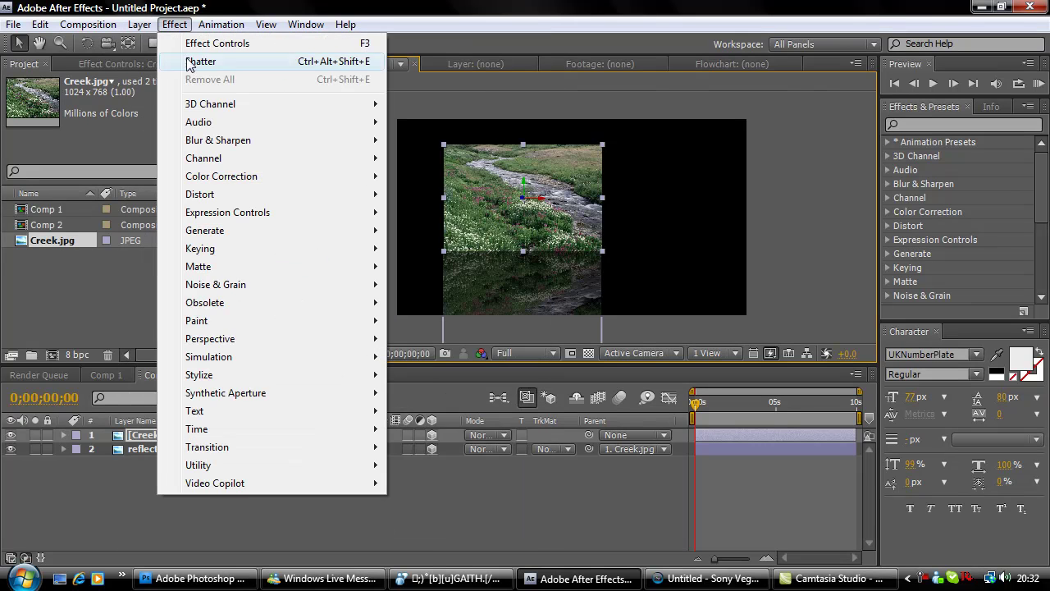
mouse_move(141, 25)
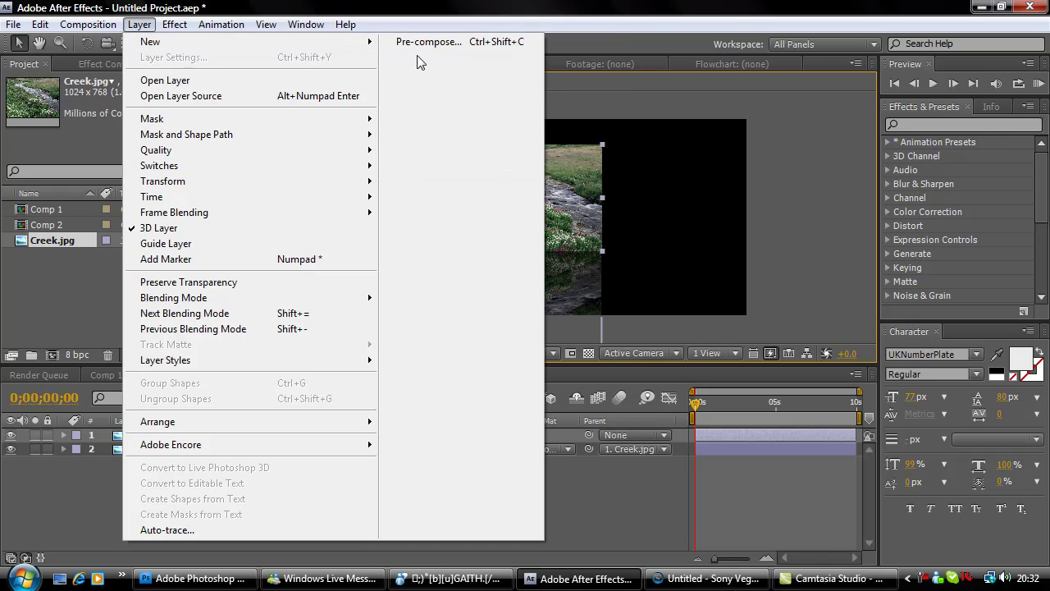
mouse_move(359, 41)
click(424, 98)
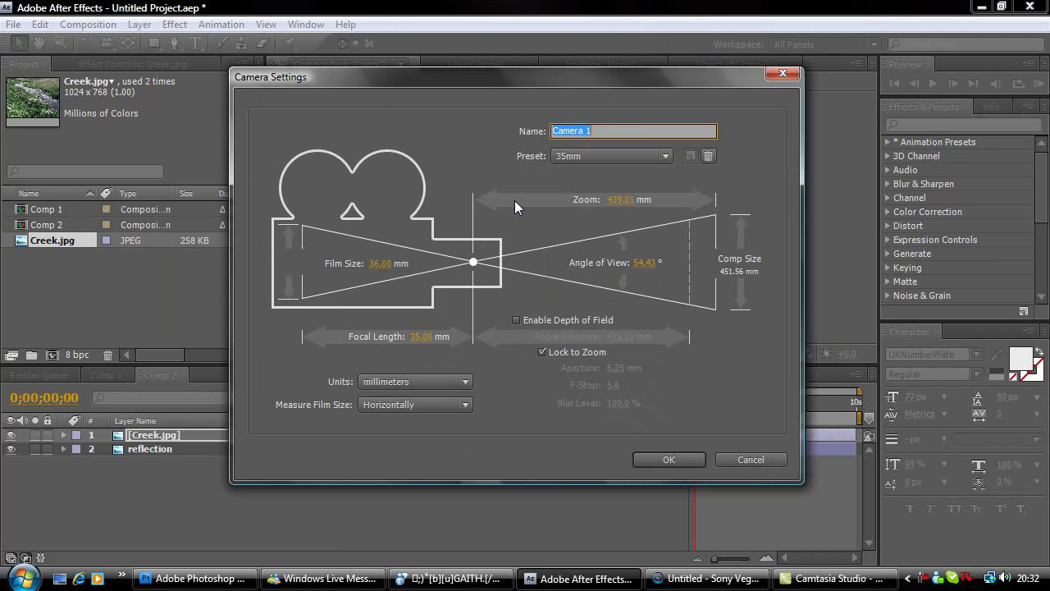
drag(589, 79, 273, 69)
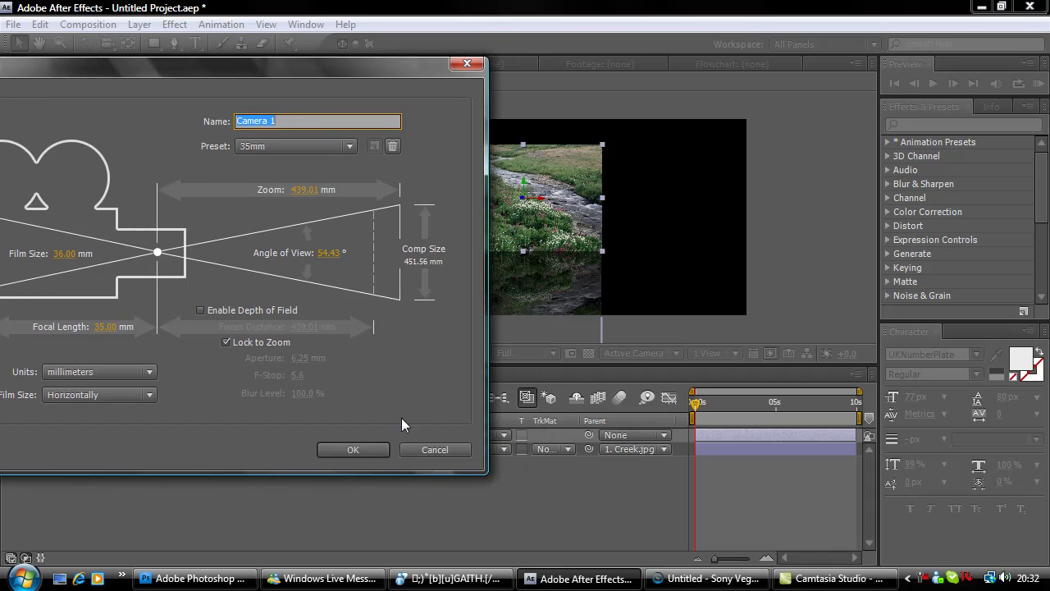
click(344, 449)
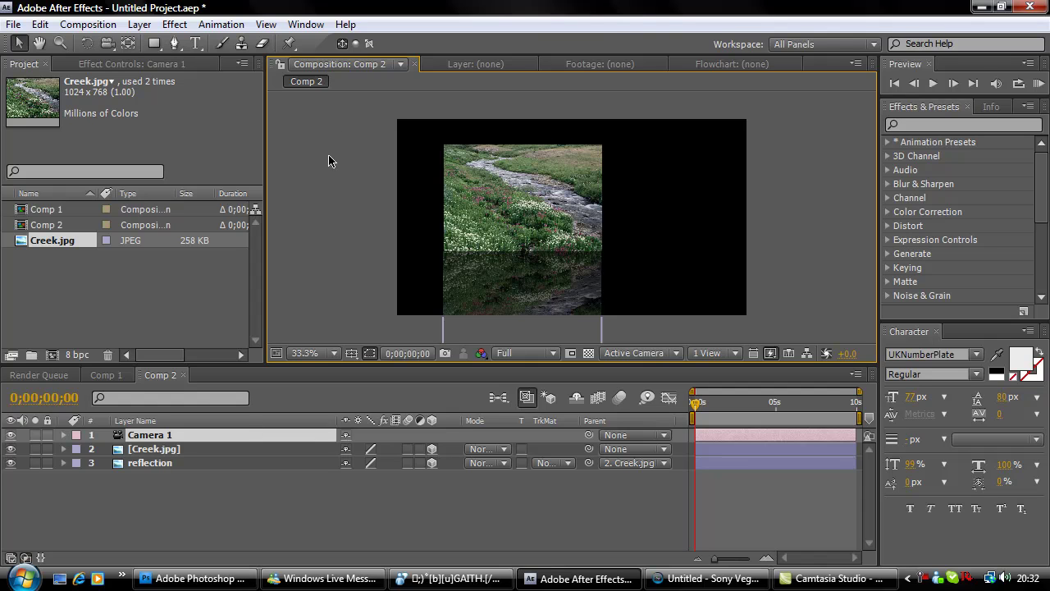
Switch to the Track Z camera tool and dolly Camera 1 toward the creek image
click(109, 45)
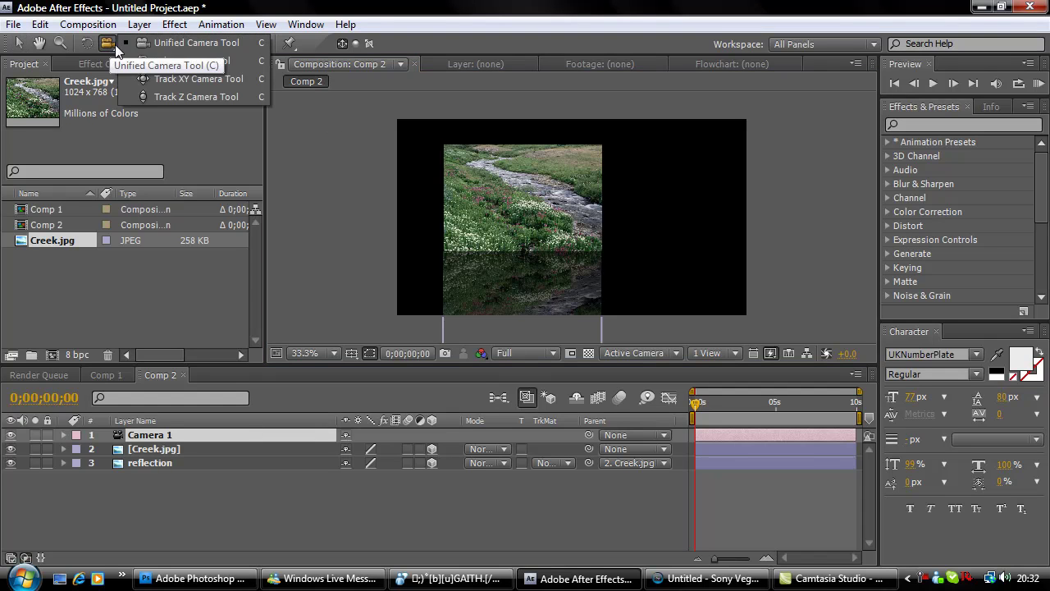
click(193, 43)
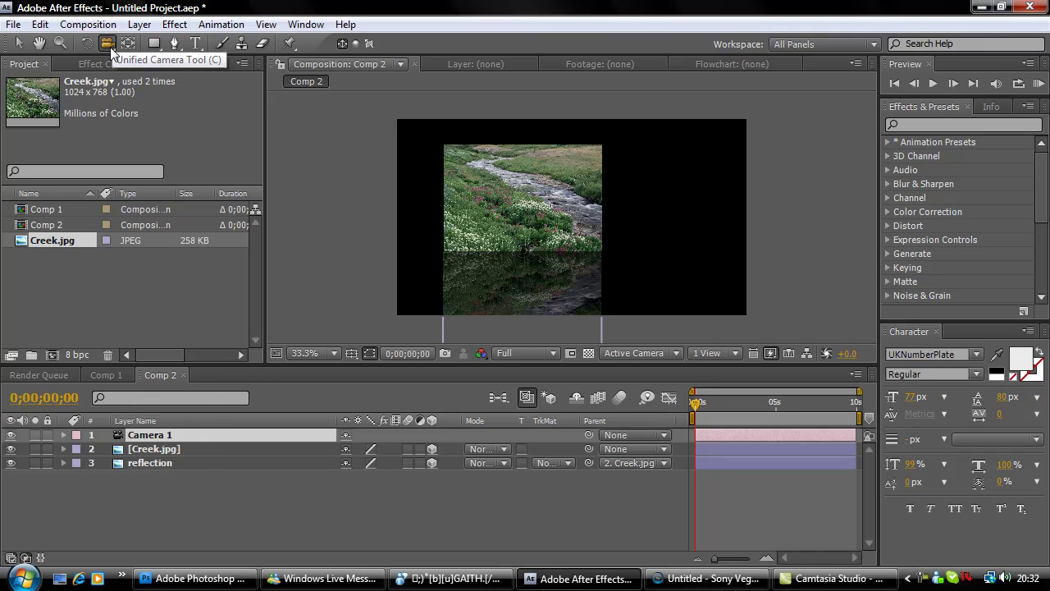
drag(110, 50, 170, 99)
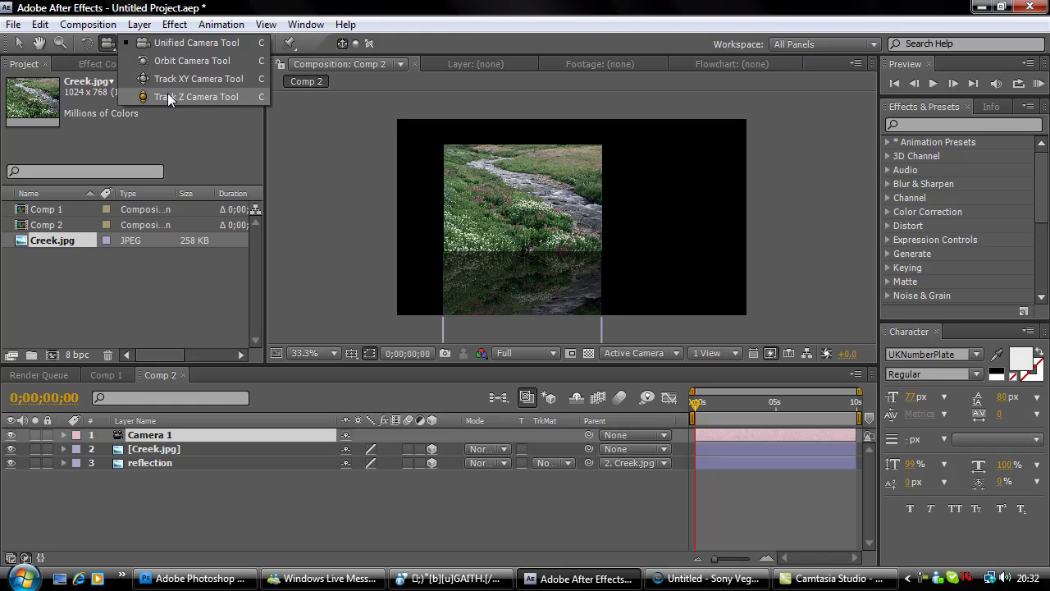
drag(168, 93, 167, 96)
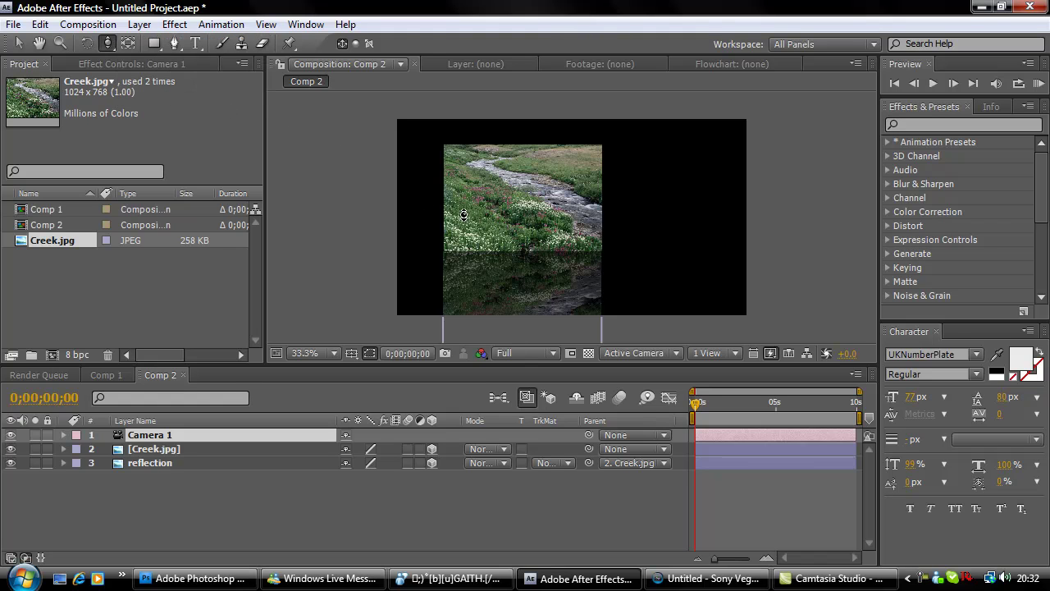
mouse_move(521, 185)
mouse_down()
mouse_move(520, 207)
mouse_move(521, 178)
mouse_move(507, 191)
mouse_up()
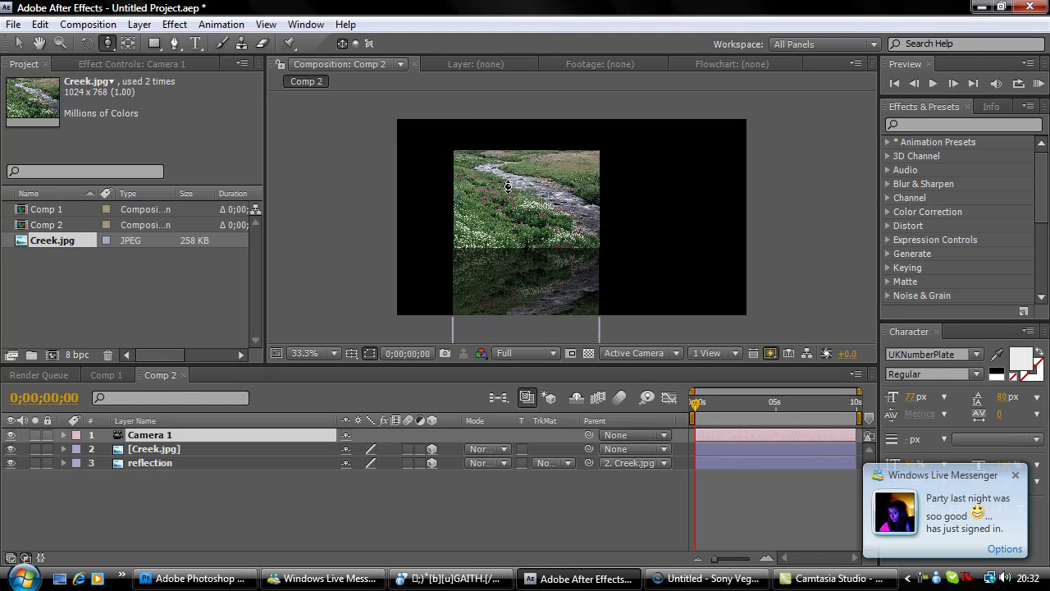
click(1015, 475)
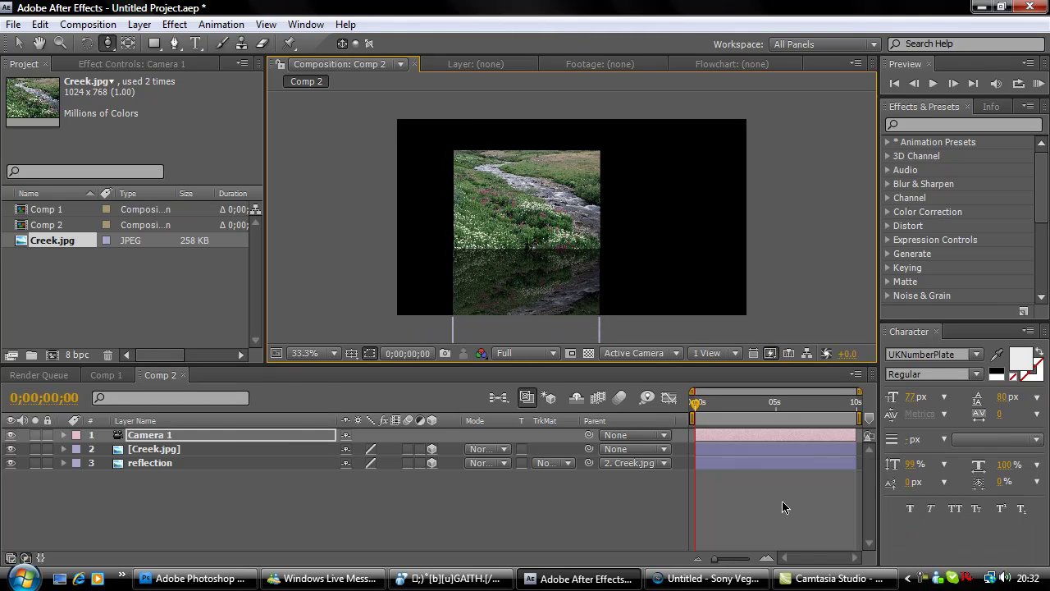
Pan Camera 1 left with Track XY, then orbit it to view the image at an angle
click(107, 43)
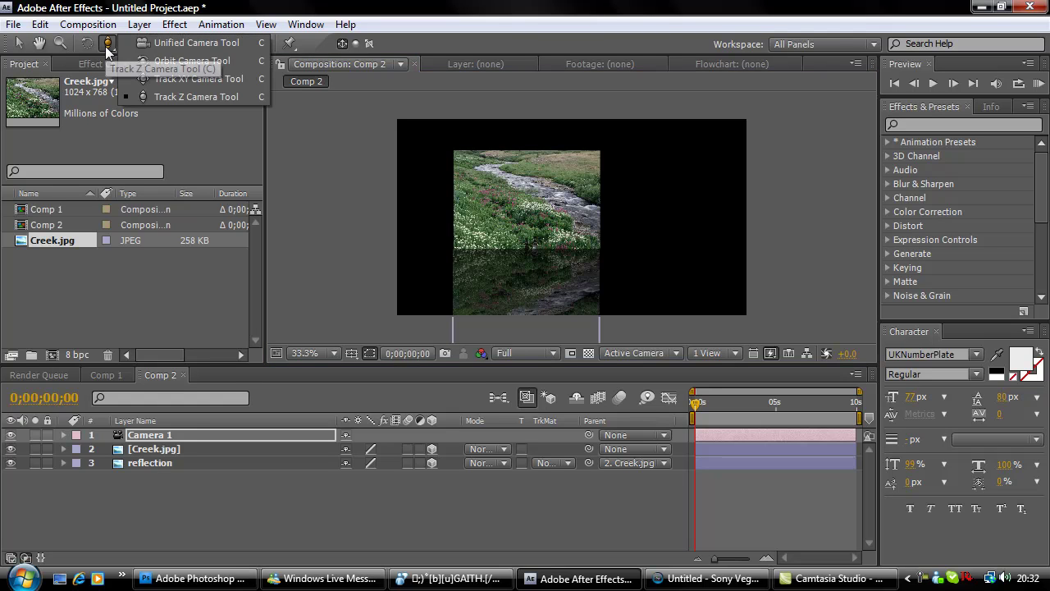
click(197, 78)
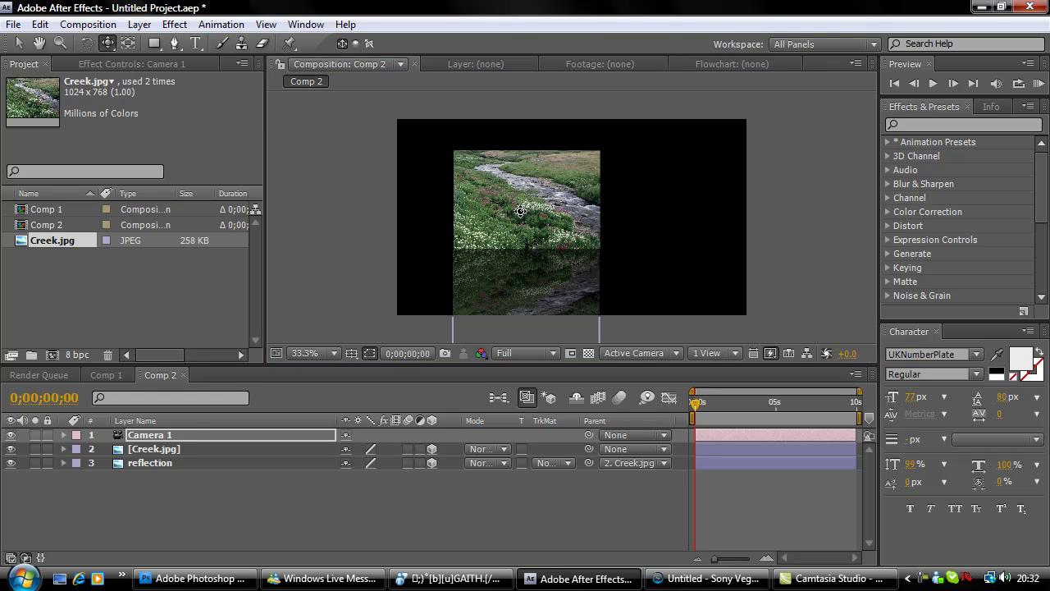
mouse_move(520, 210)
mouse_down()
mouse_move(529, 144)
mouse_move(503, 208)
mouse_up()
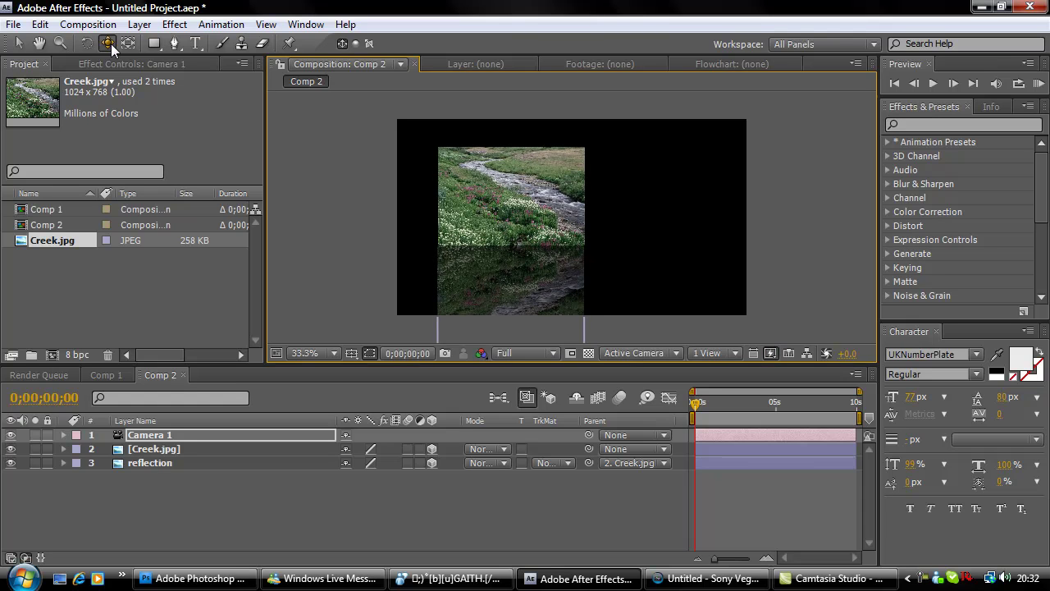
click(107, 44)
click(182, 60)
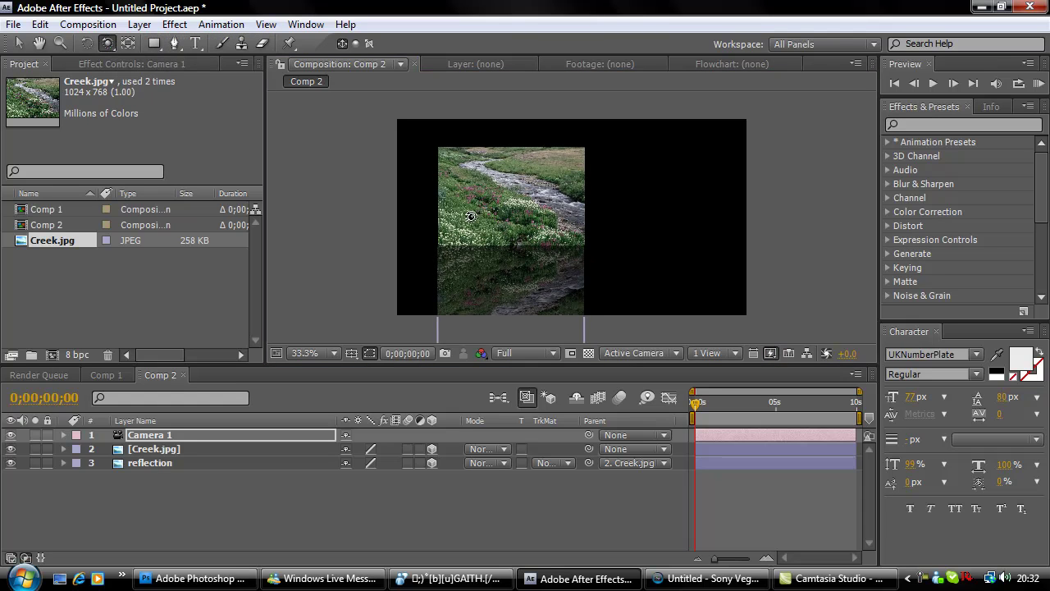
drag(471, 216, 560, 219)
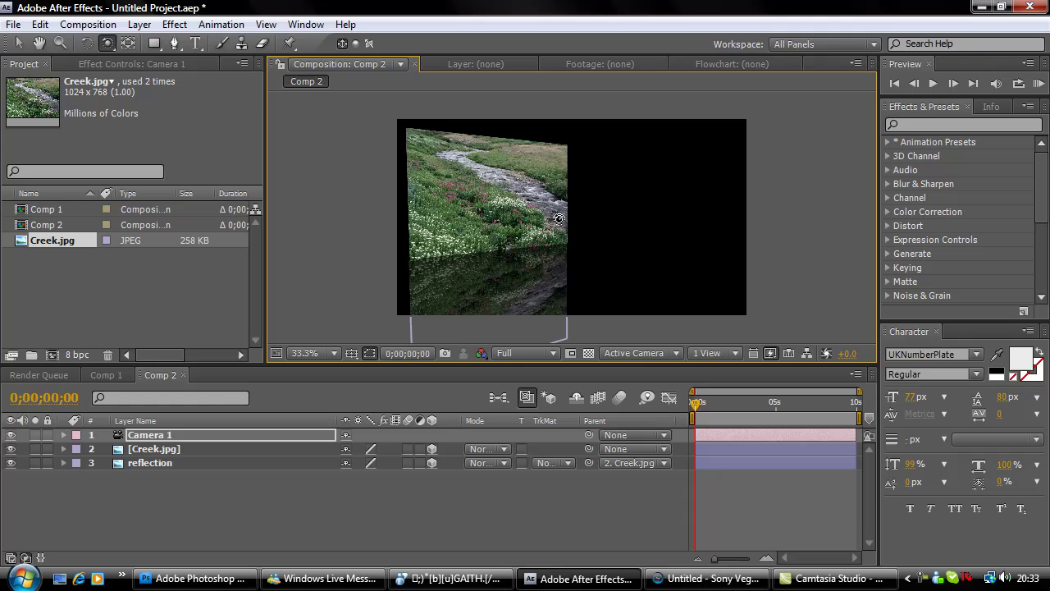
Track Camera 1 in Z so the creek view shrinks, and move time to 0;00;02;10
click(106, 43)
click(196, 97)
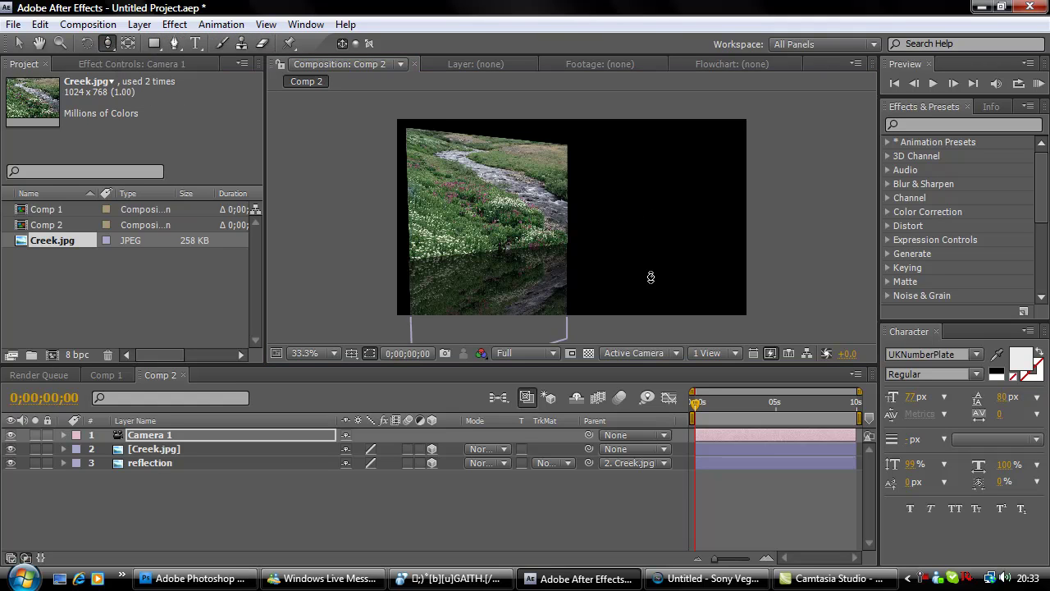
drag(511, 206, 512, 241)
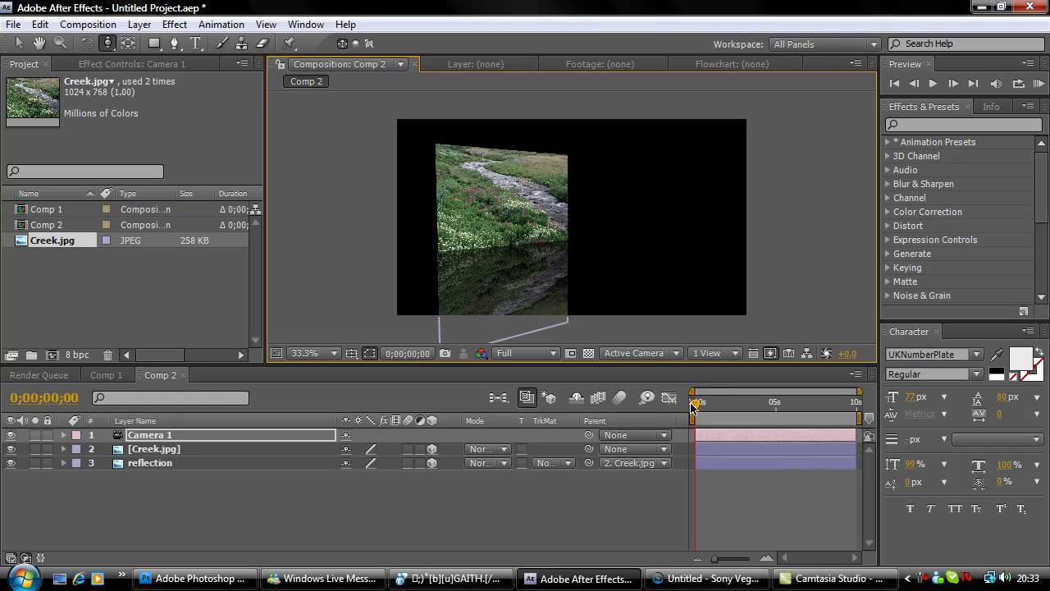
drag(696, 402, 732, 403)
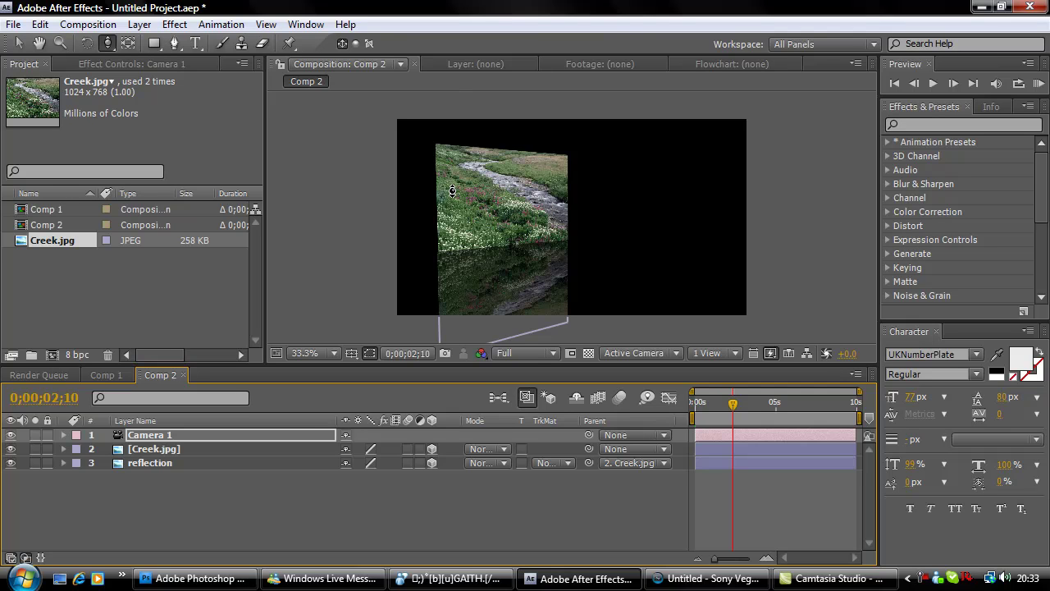
Delete the Camera 1, reflection and Creek.jpg layers from Comp 2
click(188, 436)
key(Delete)
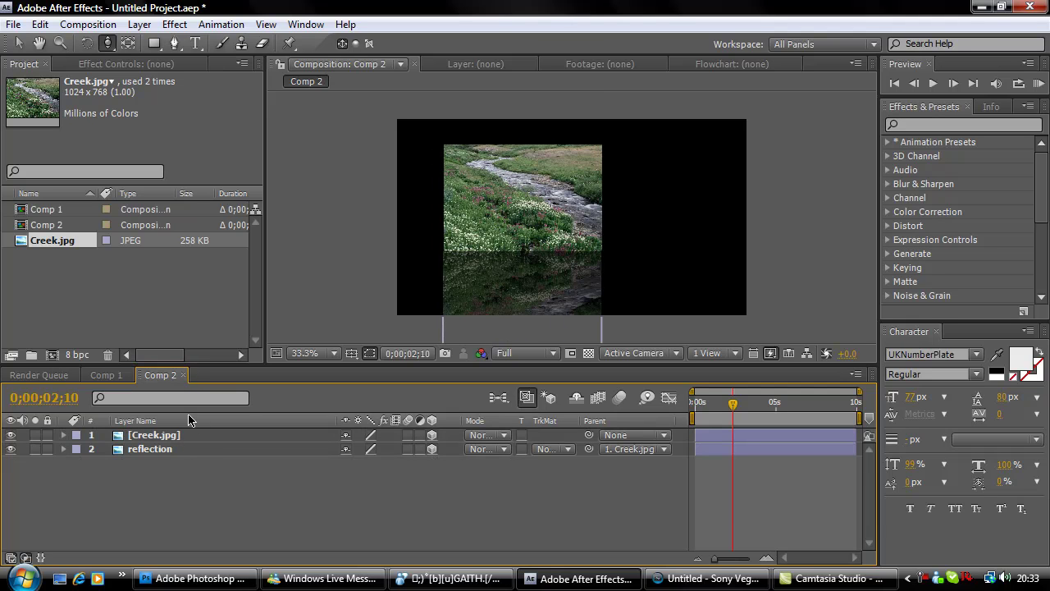
click(189, 447)
key(Delete)
click(188, 436)
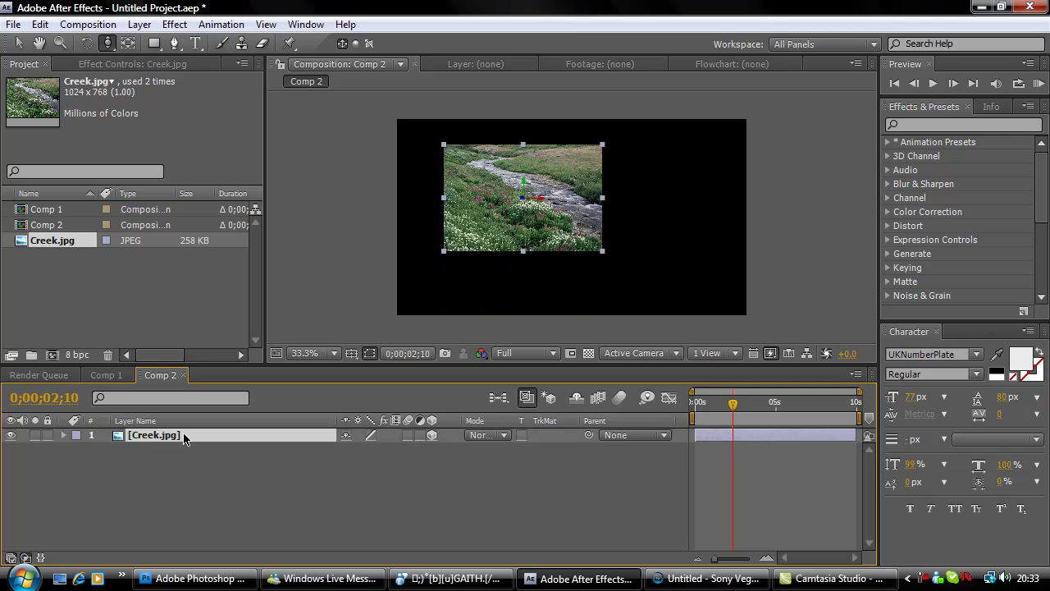
key(Delete)
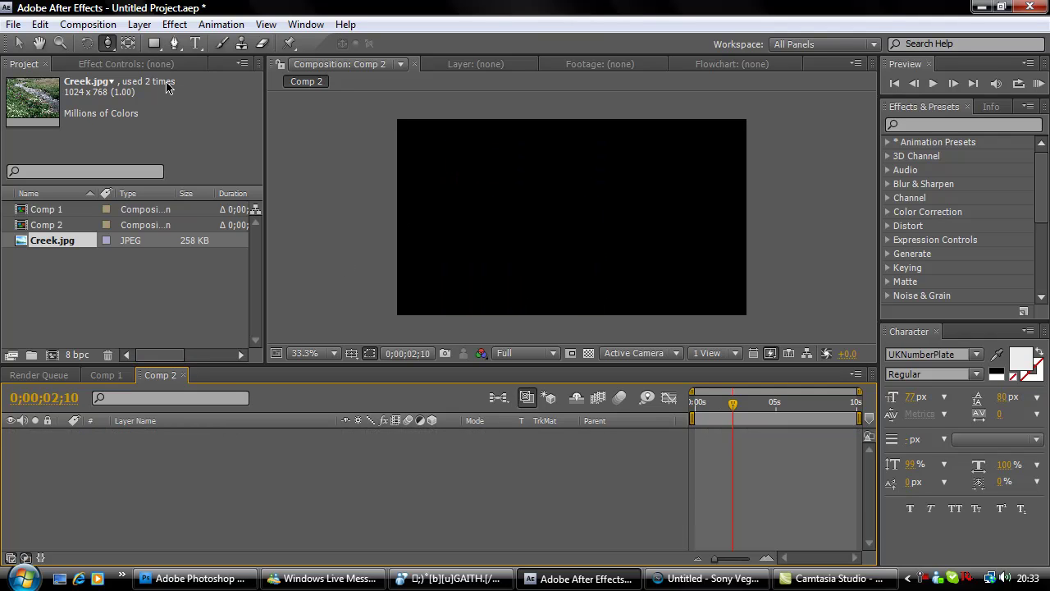
Create a text layer with the Horizontal Type tool reading '5StarCinema'
click(196, 44)
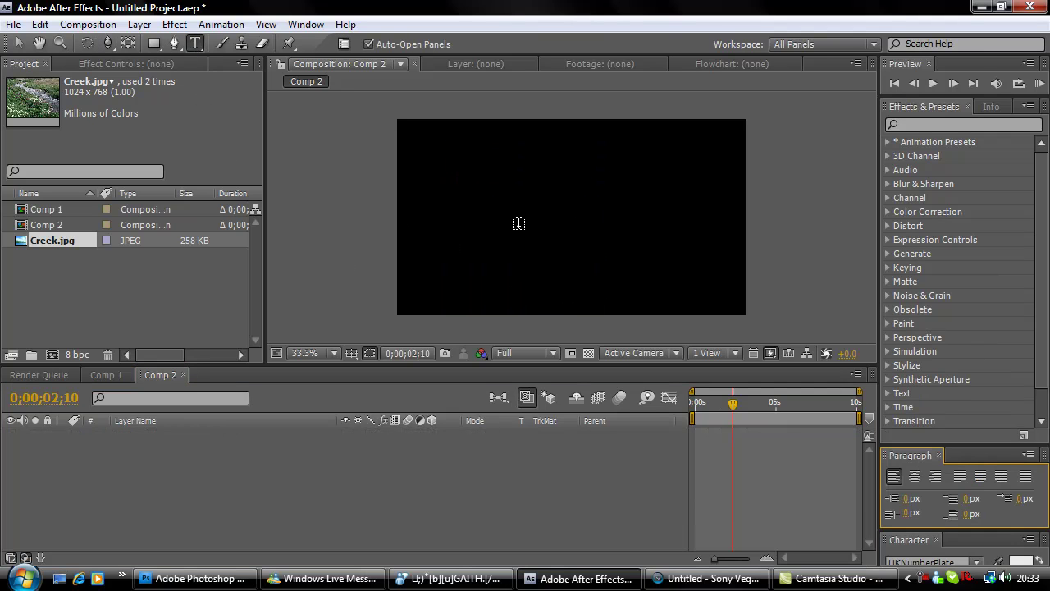
click(487, 224)
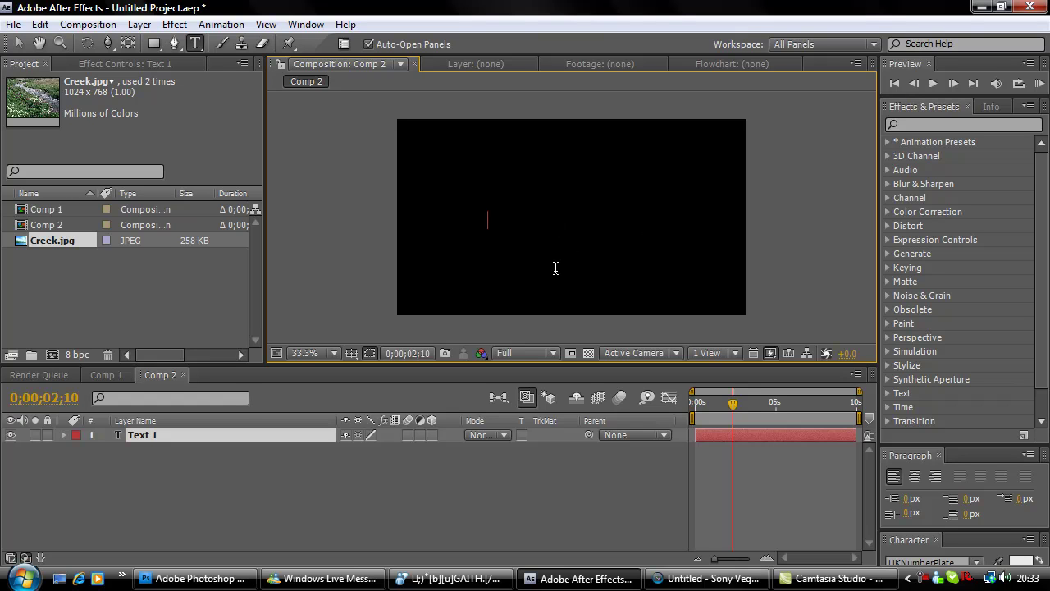
text(T)
key(BackSpace)
text(5star)
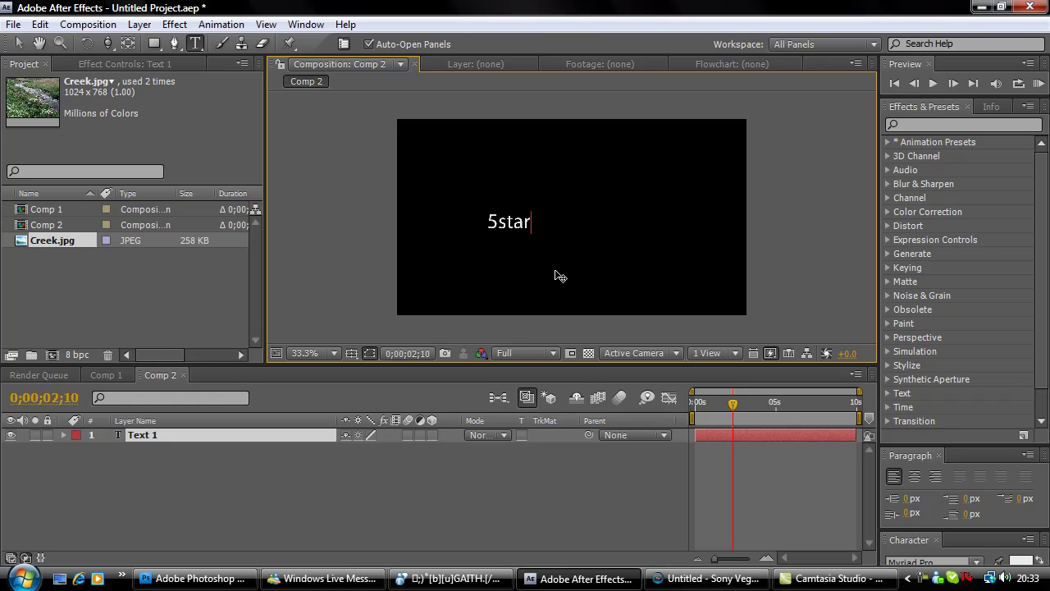
text(Cinema)
click(503, 225)
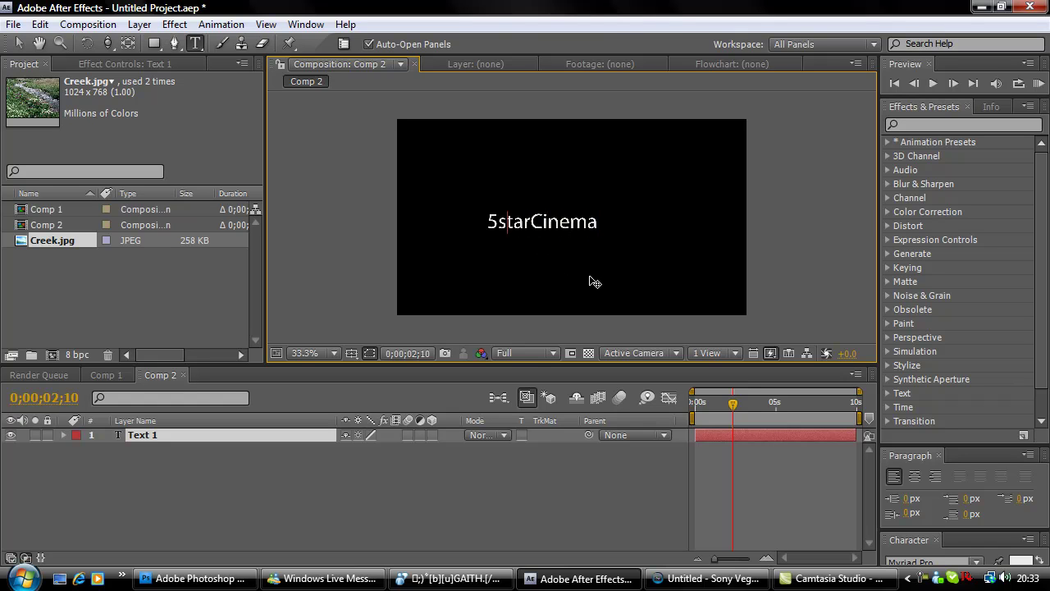
key(BackSpace)
text(S)
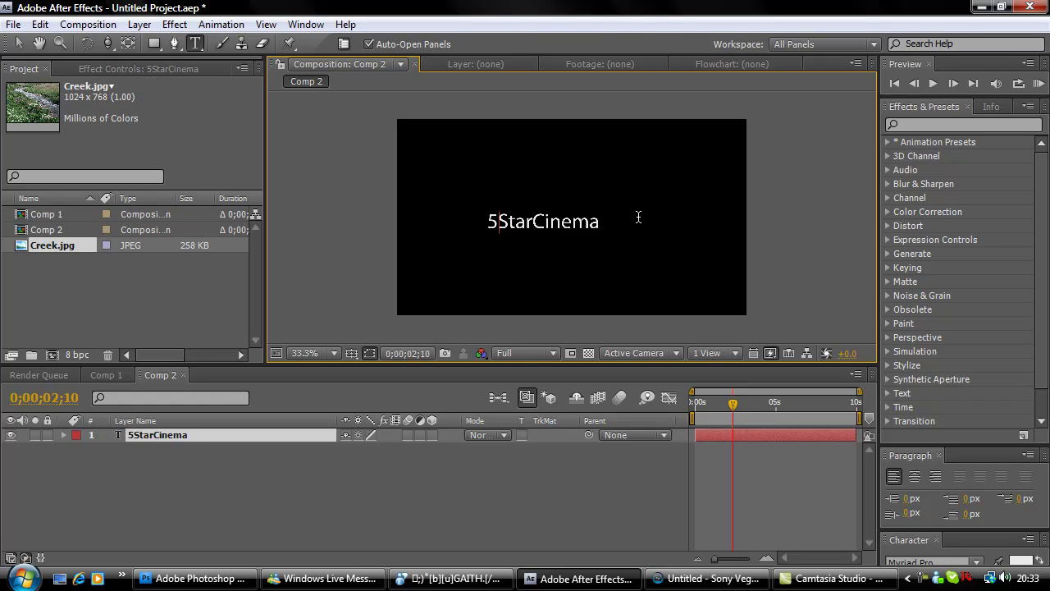
Select the 5StarCinema text and raise its font size to 137 px in the Character panel
drag(598, 226, 398, 224)
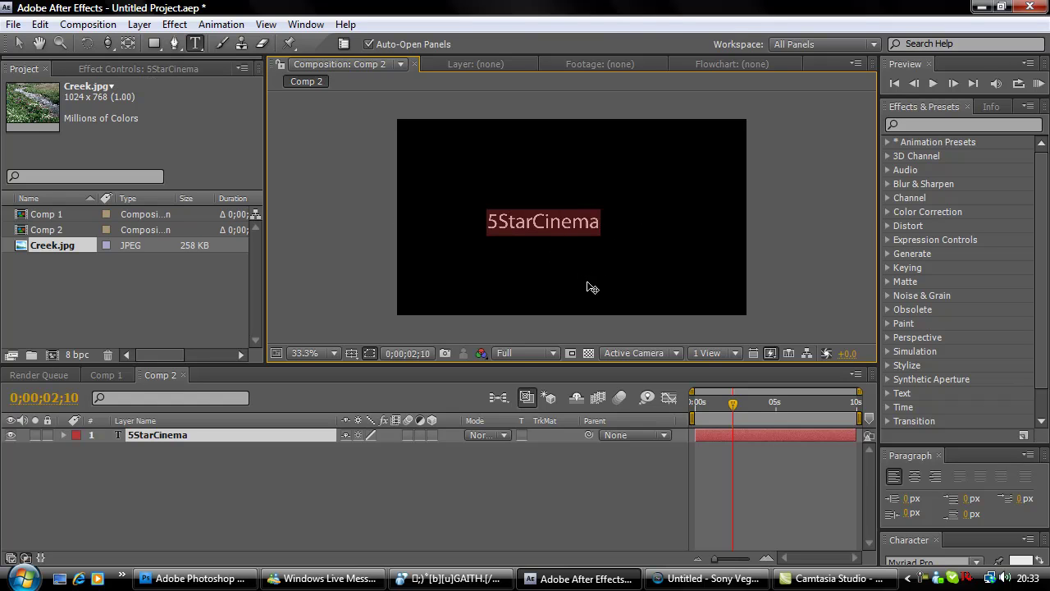
drag(591, 286, 608, 277)
click(588, 202)
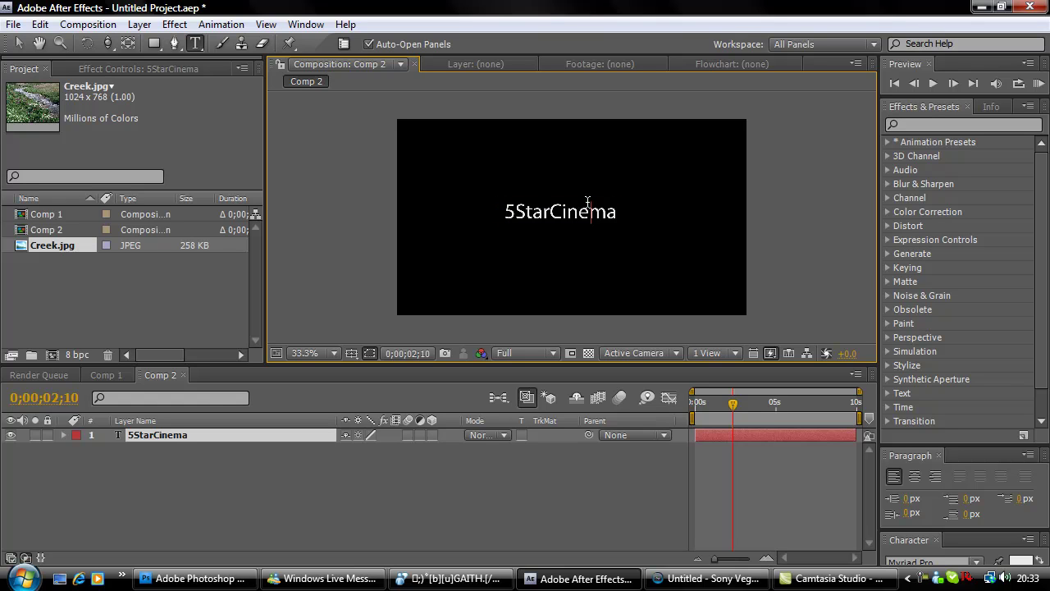
drag(615, 212, 490, 210)
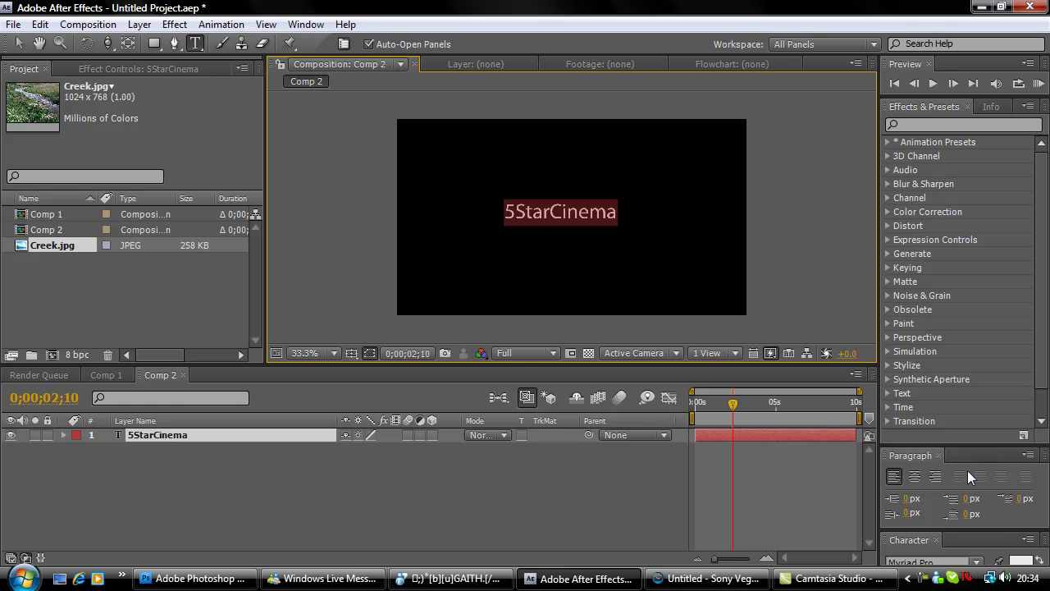
drag(963, 446, 964, 305)
click(939, 308)
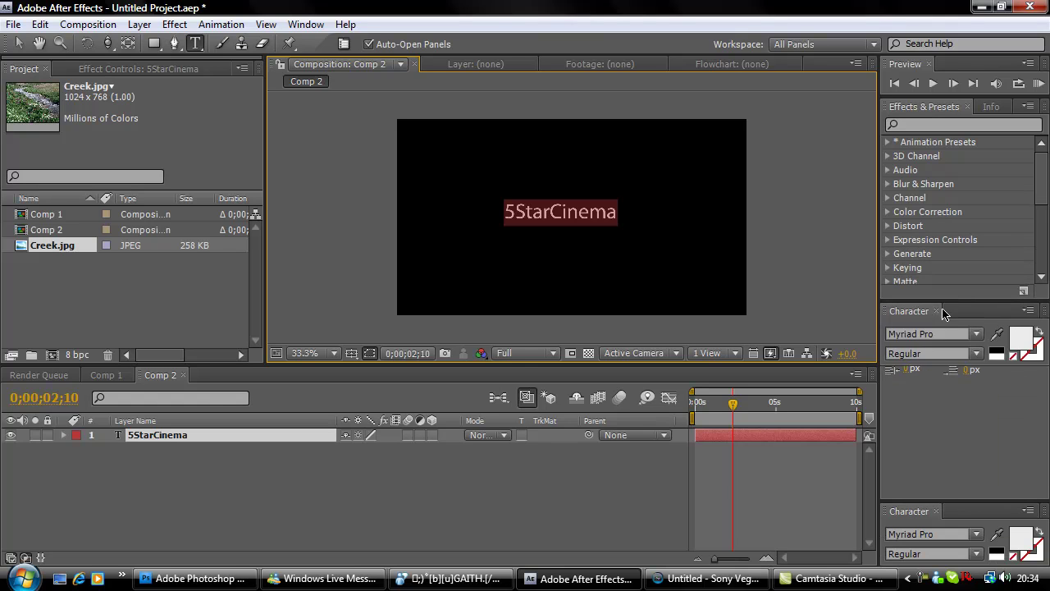
drag(917, 446, 916, 340)
drag(911, 417, 953, 405)
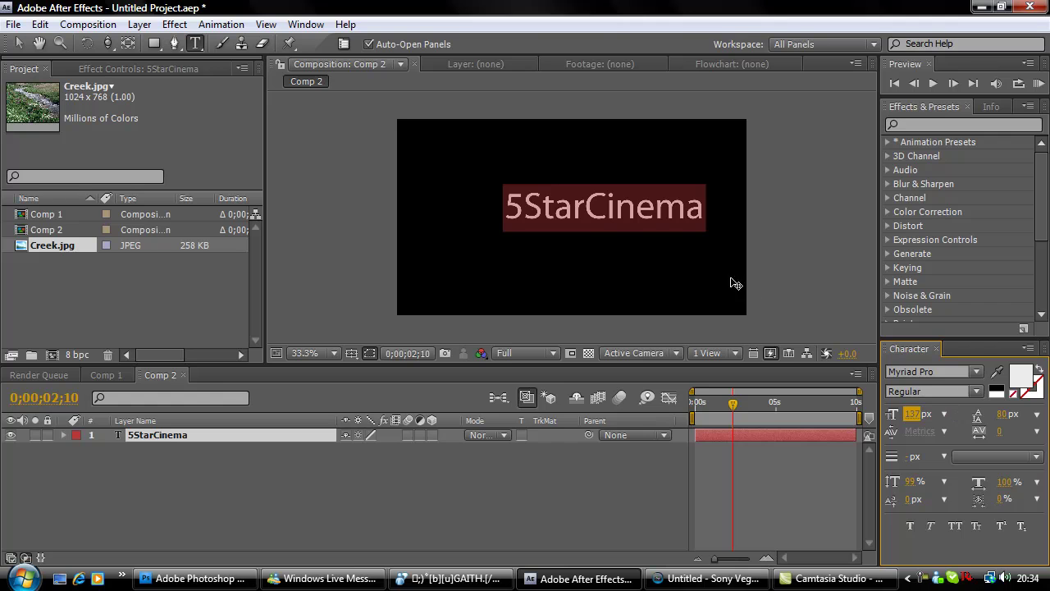
Move the enlarged title to the frame centre and reselect its text
drag(707, 274, 680, 277)
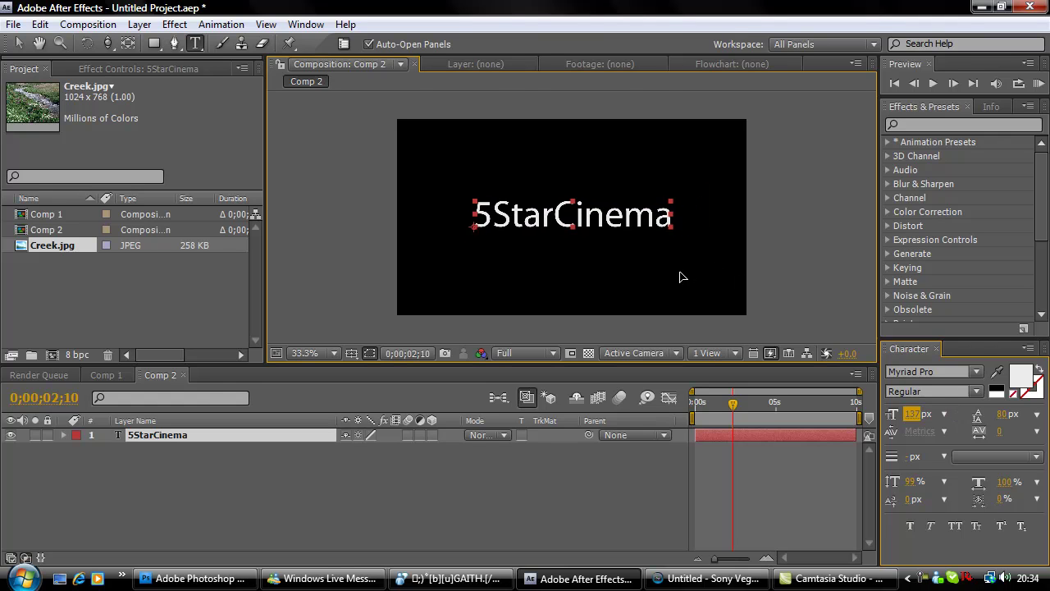
double_click(664, 215)
click(652, 227)
drag(673, 221, 432, 227)
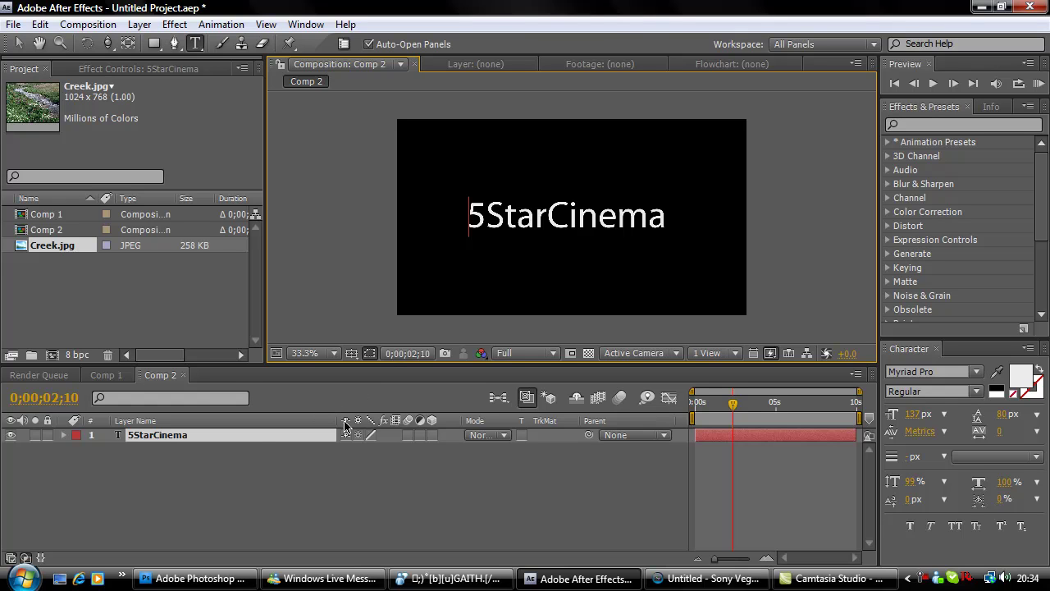
Duplicate the title layer with Ctrl+D and rename the lower copy 'reflection'
click(259, 437)
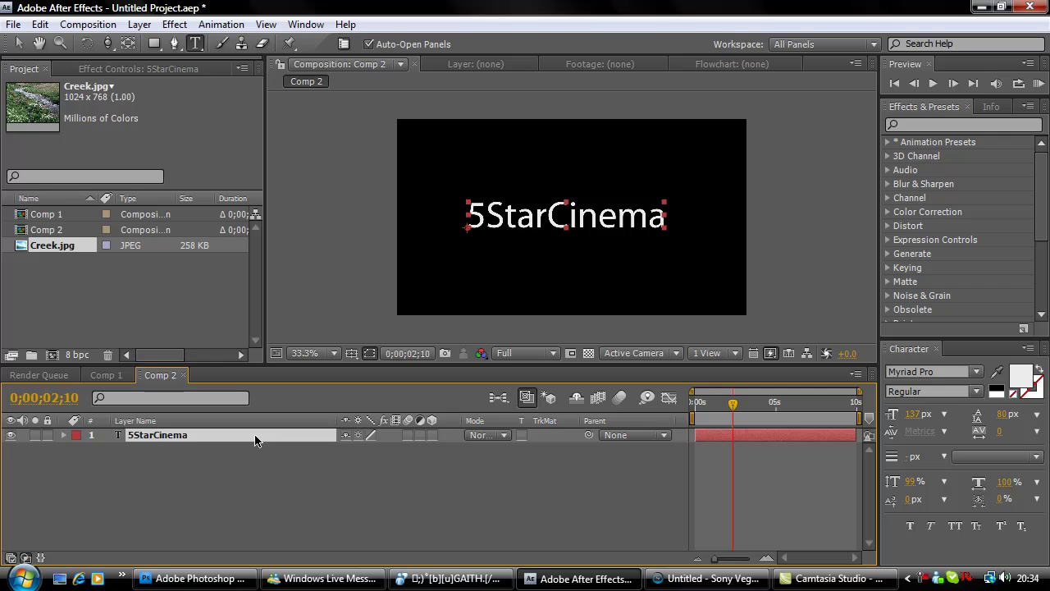
key(ctrl+d)
right_click(248, 449)
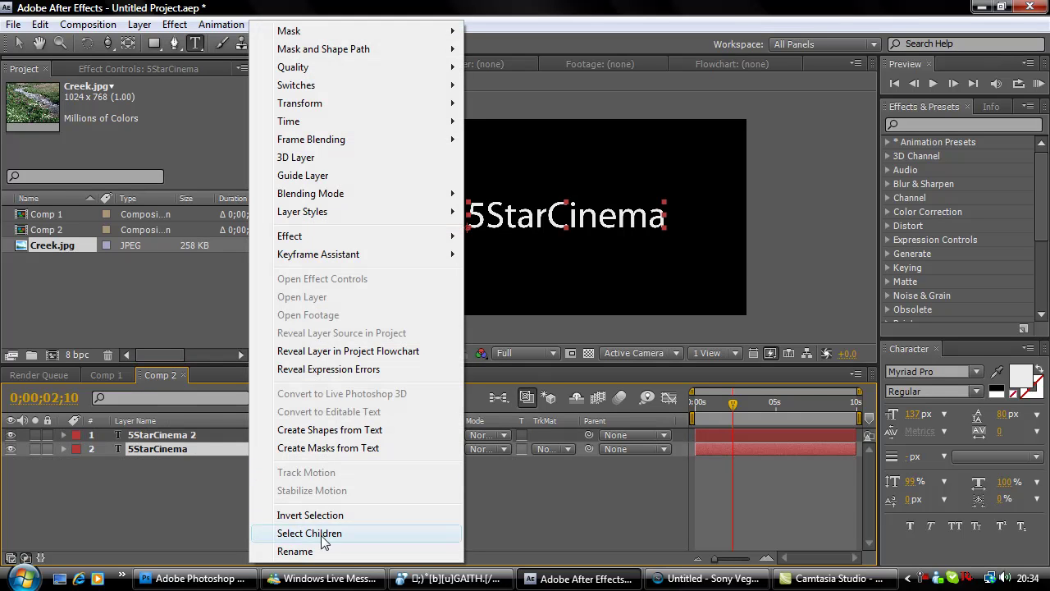
click(312, 549)
text(reflection)
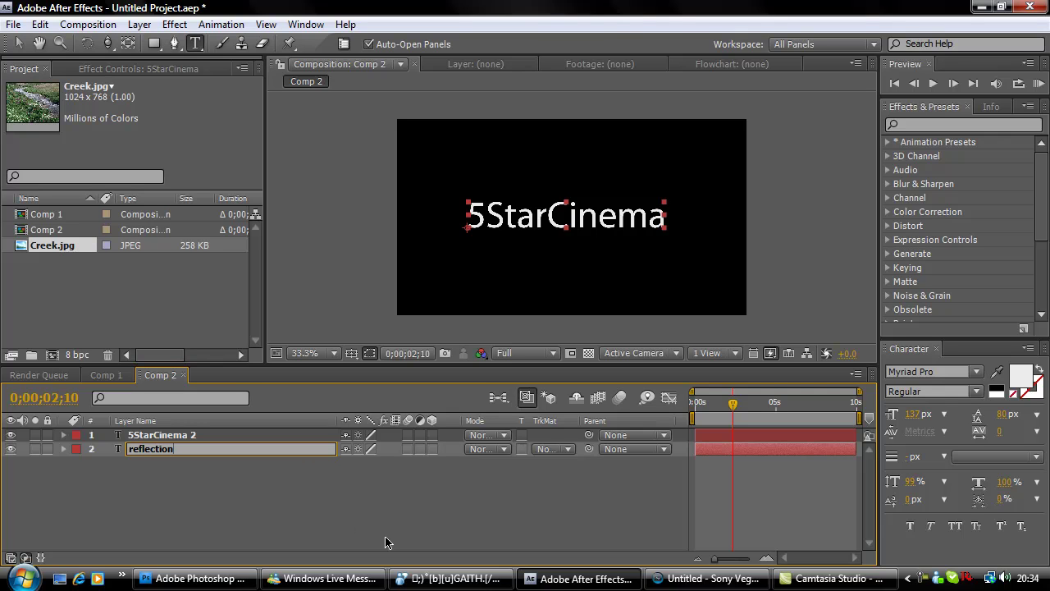
key(Return)
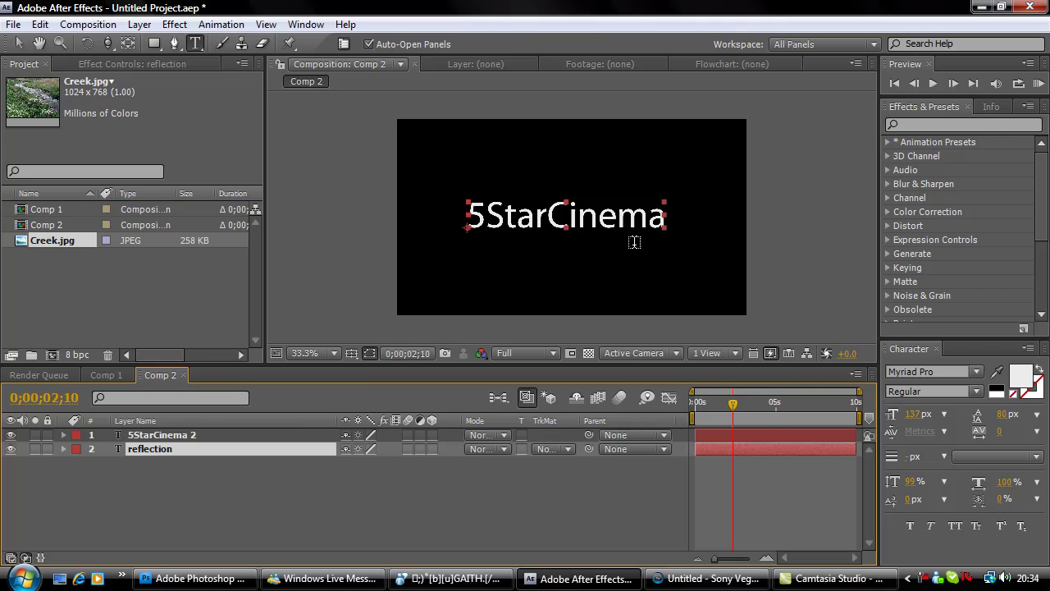
right_click(571, 215)
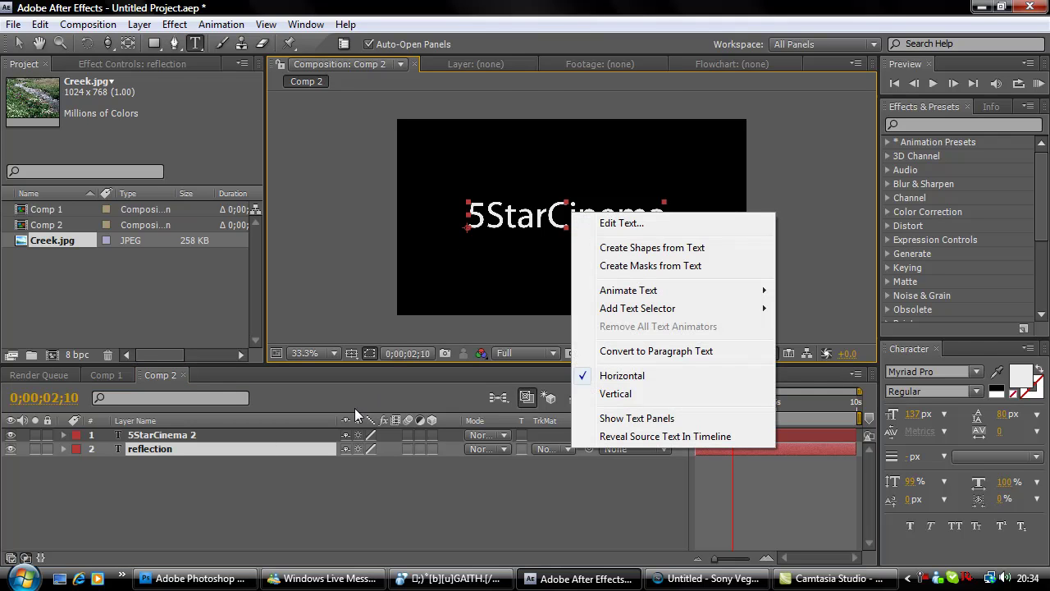
click(20, 44)
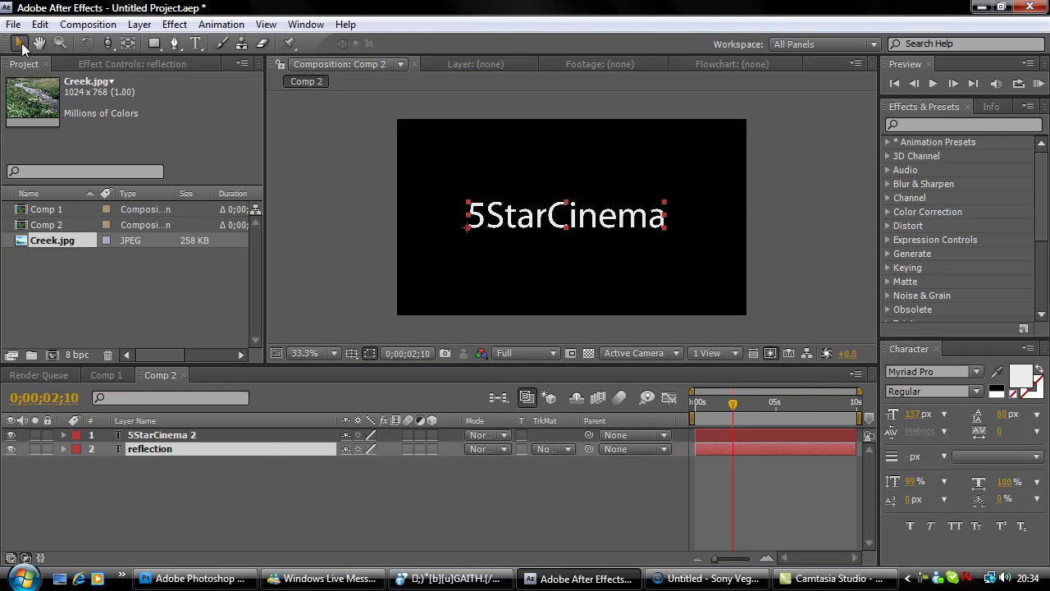
Flip the reflection layer vertically so it hangs upside down beneath the title
right_click(623, 215)
mouse_move(724, 93)
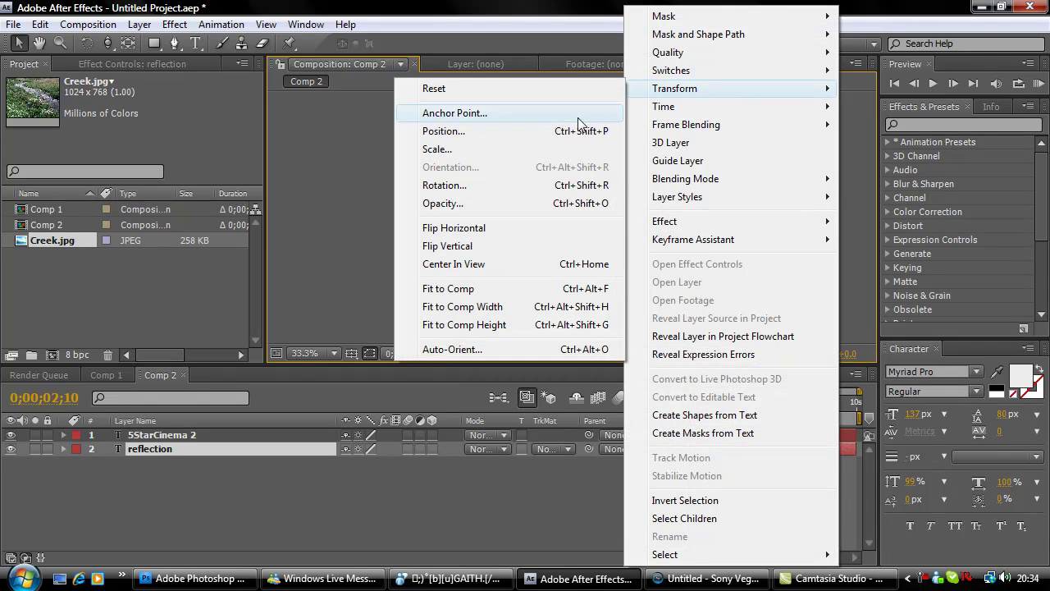
click(440, 245)
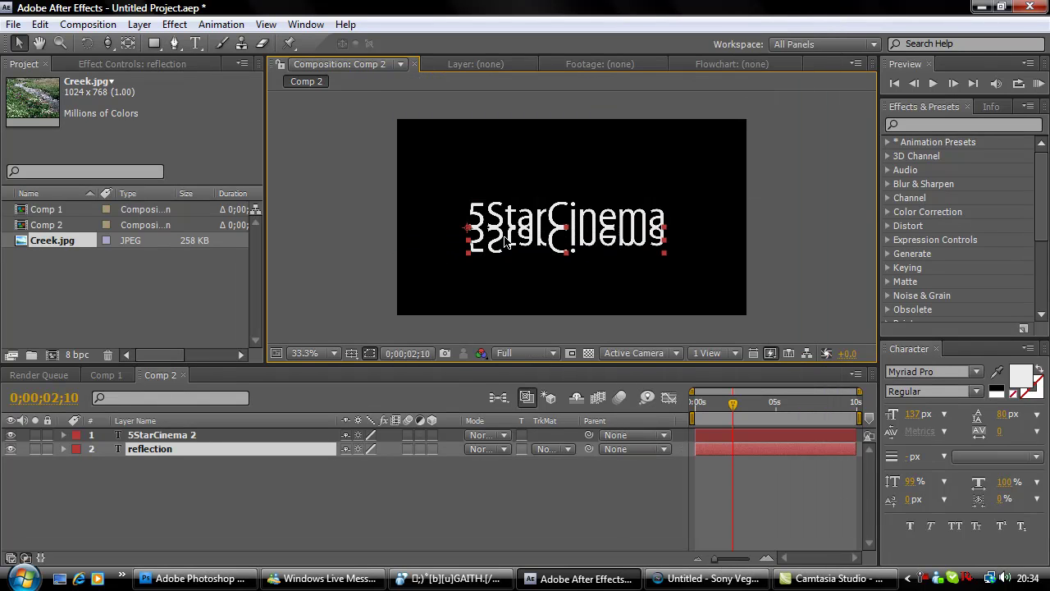
click(702, 262)
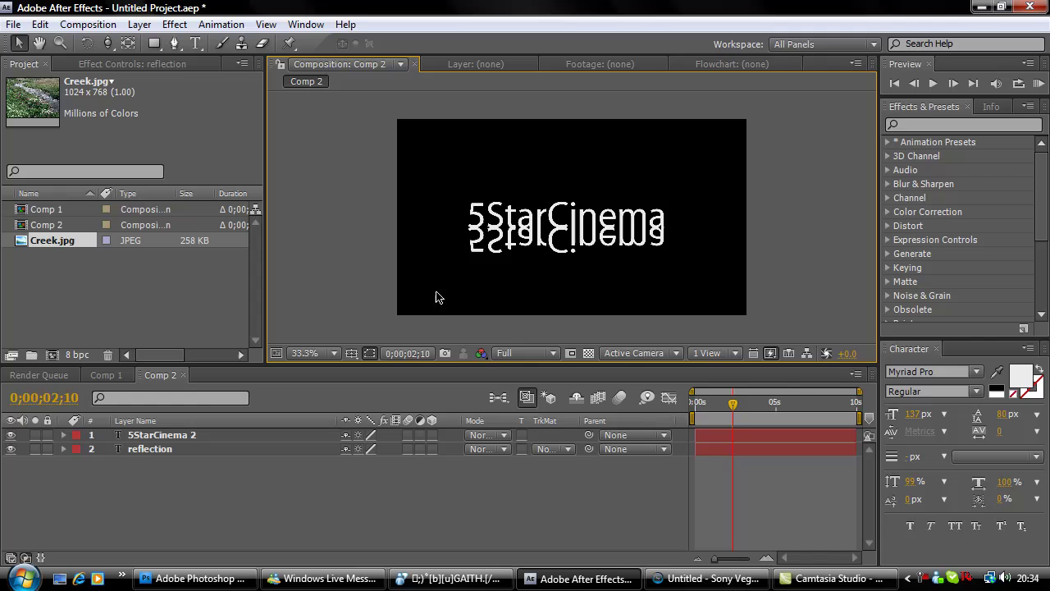
Fade the reflection layer's opacity to 39%
click(170, 453)
key(t)
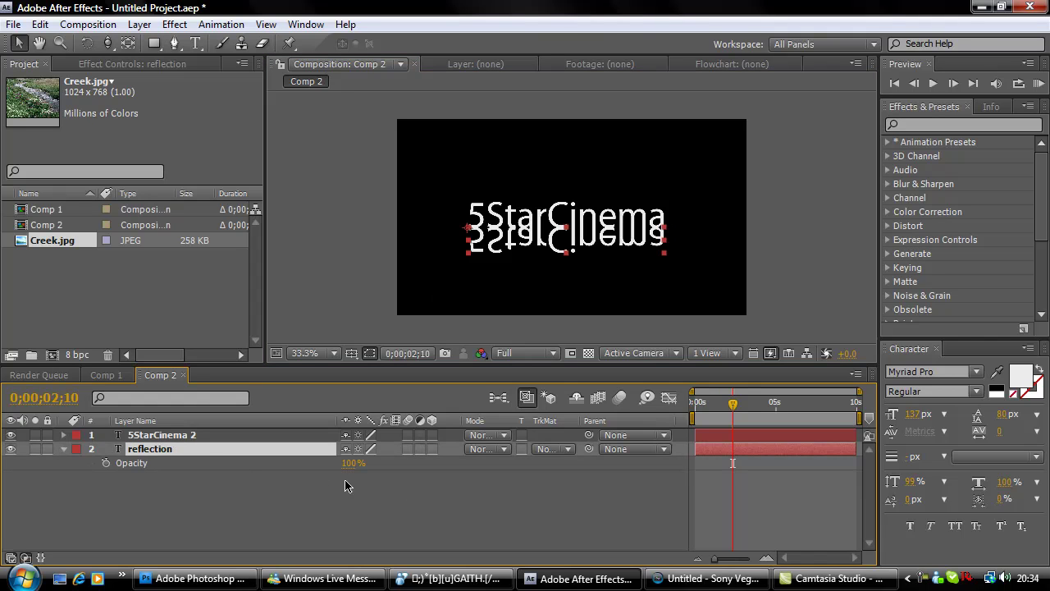
drag(354, 464, 316, 478)
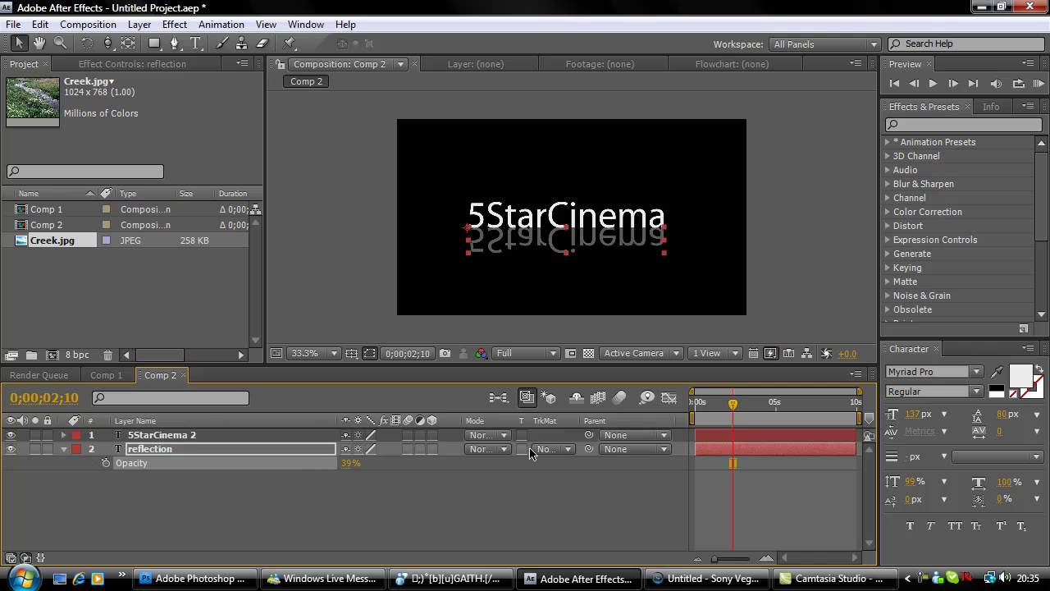
click(762, 435)
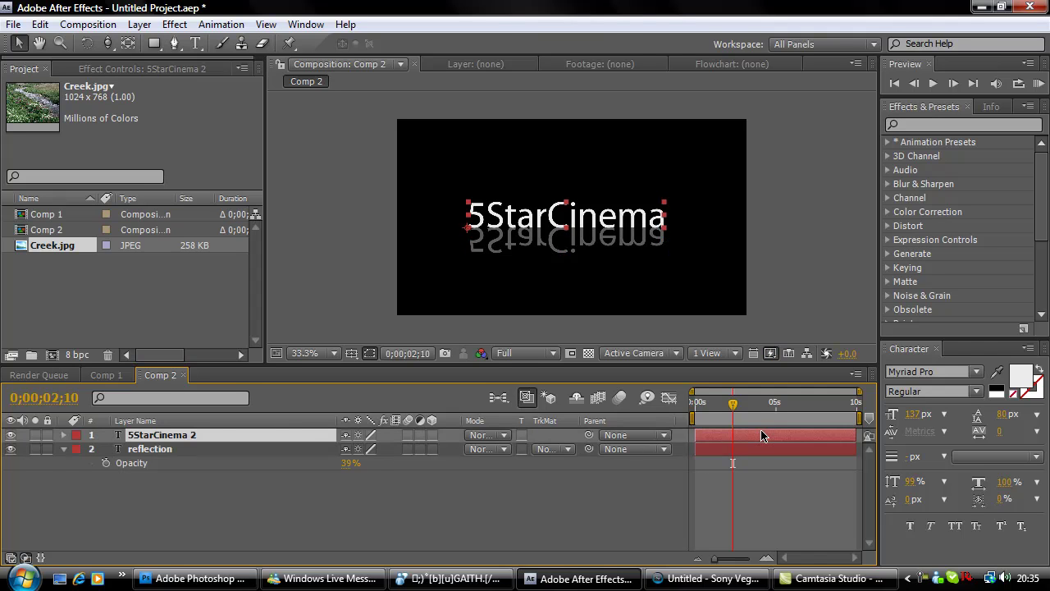
click(836, 235)
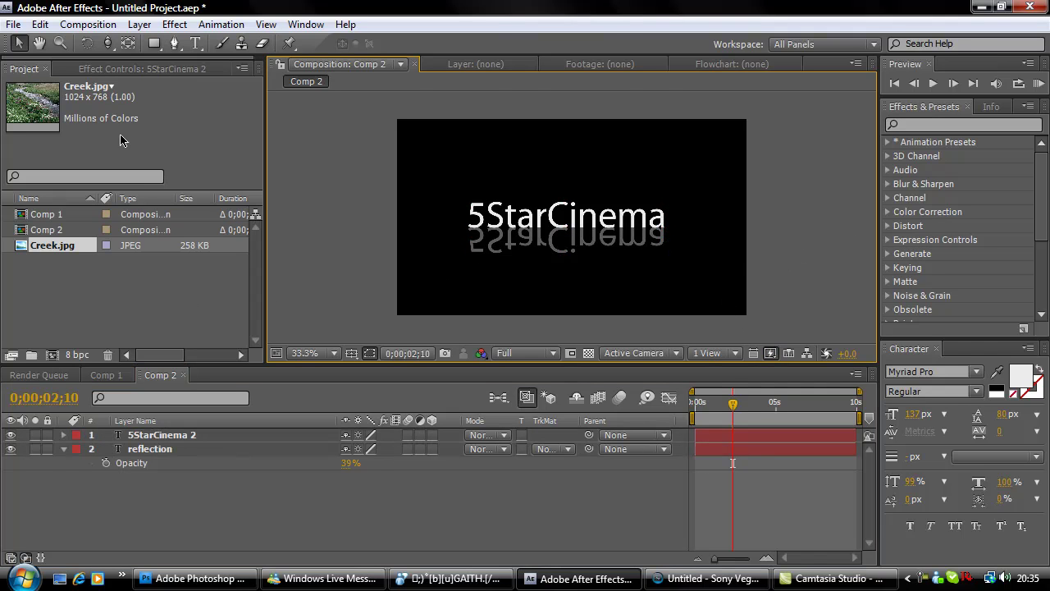